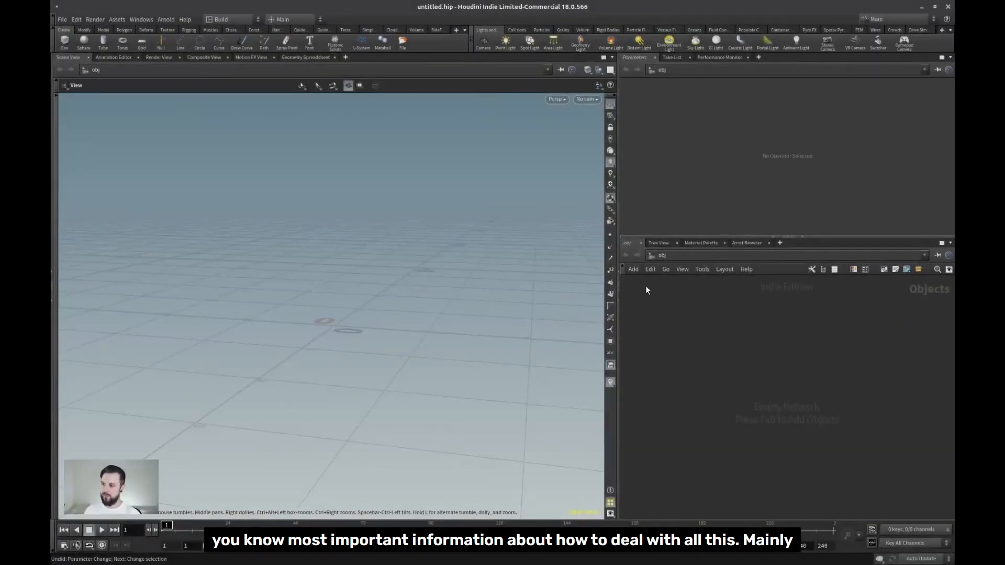
- Add a Light node to the object-level network and place it in the upper middle of the node area
drag(318, 283, 338, 310)
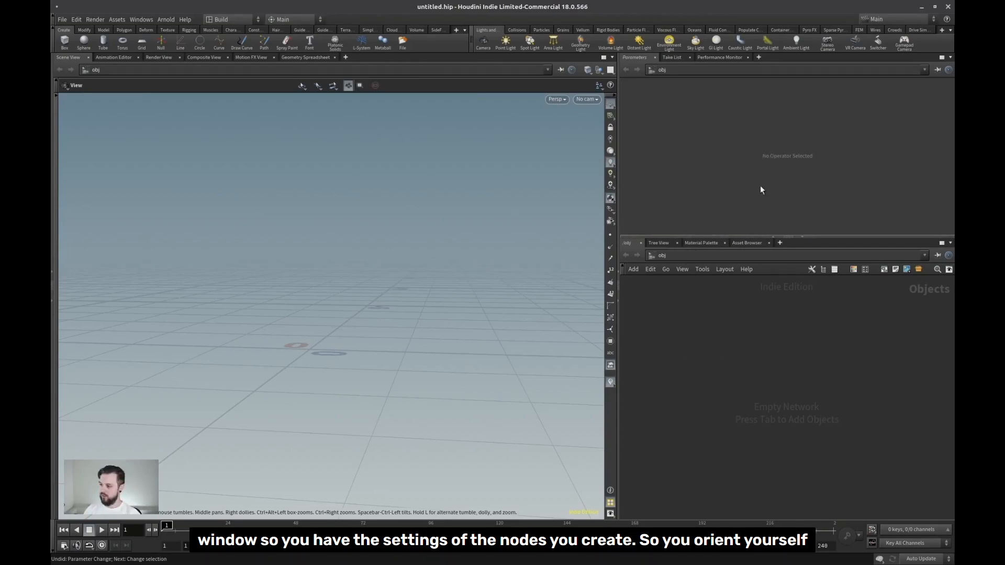
middle_drag(815, 337, 739, 359)
drag(398, 320, 447, 320)
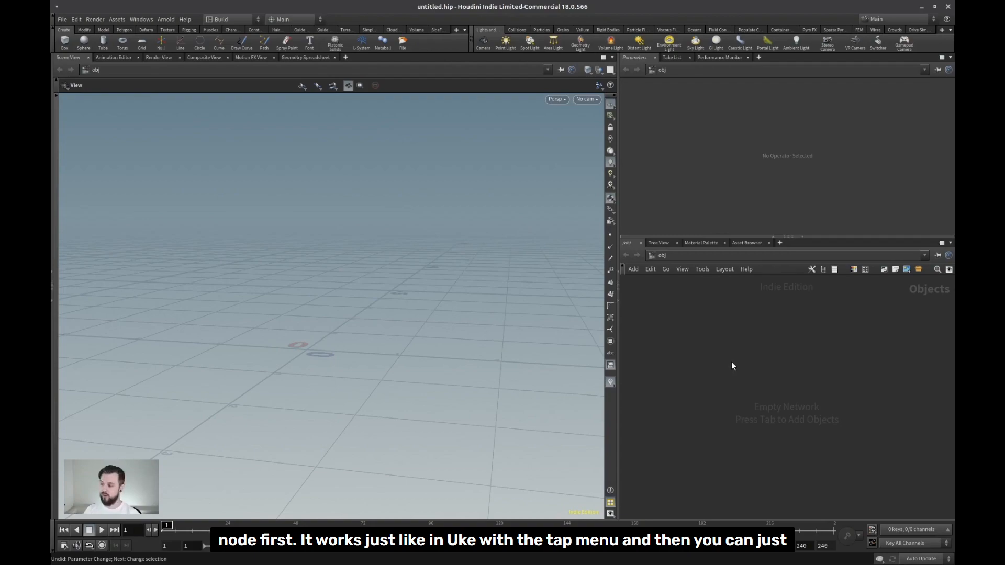
key(Tab)
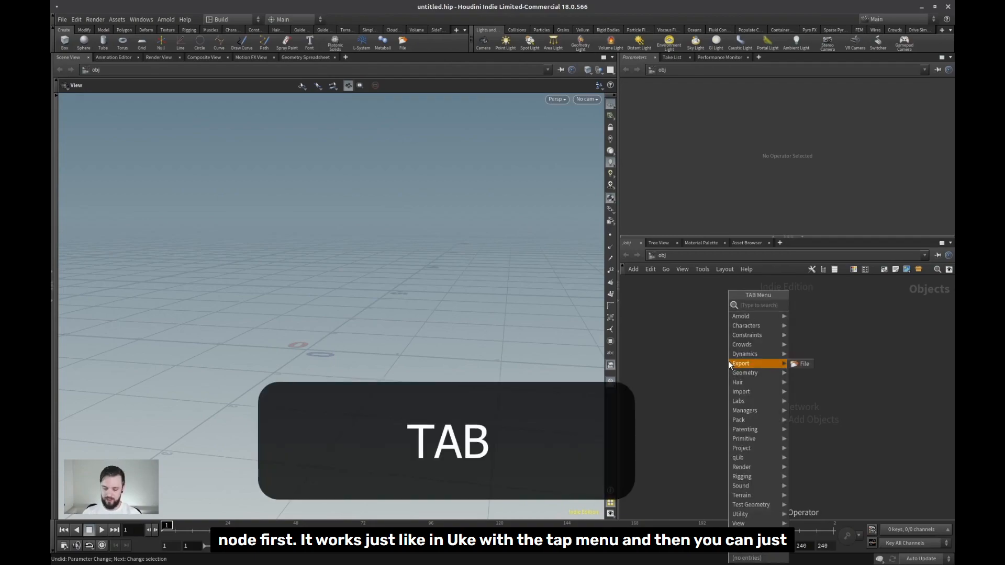
text(light)
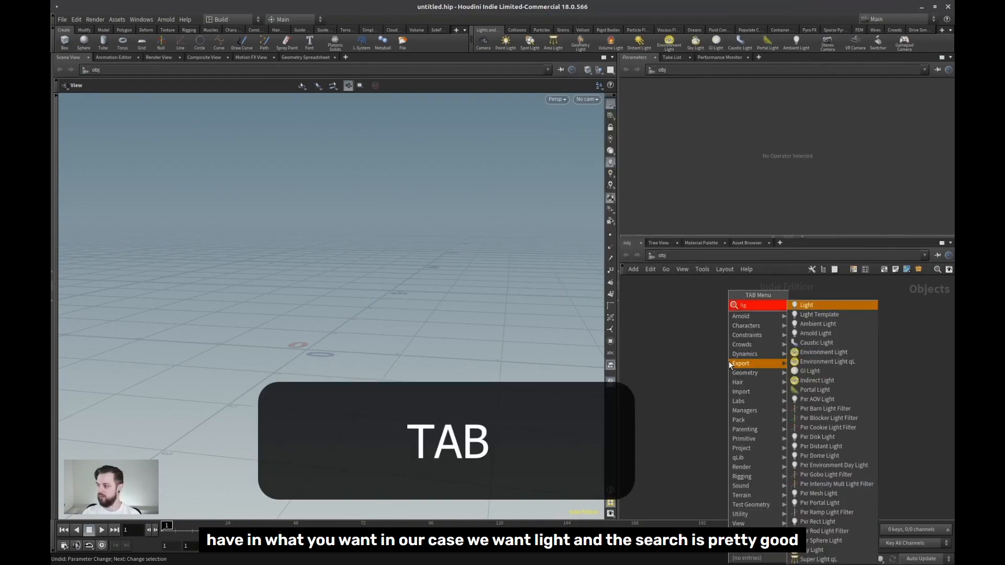
click(806, 305)
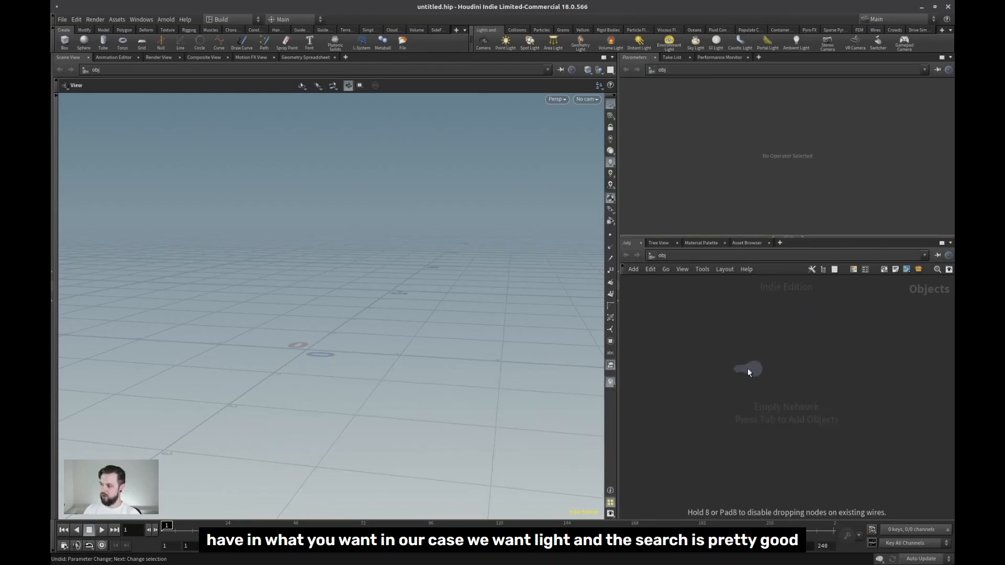
click(748, 367)
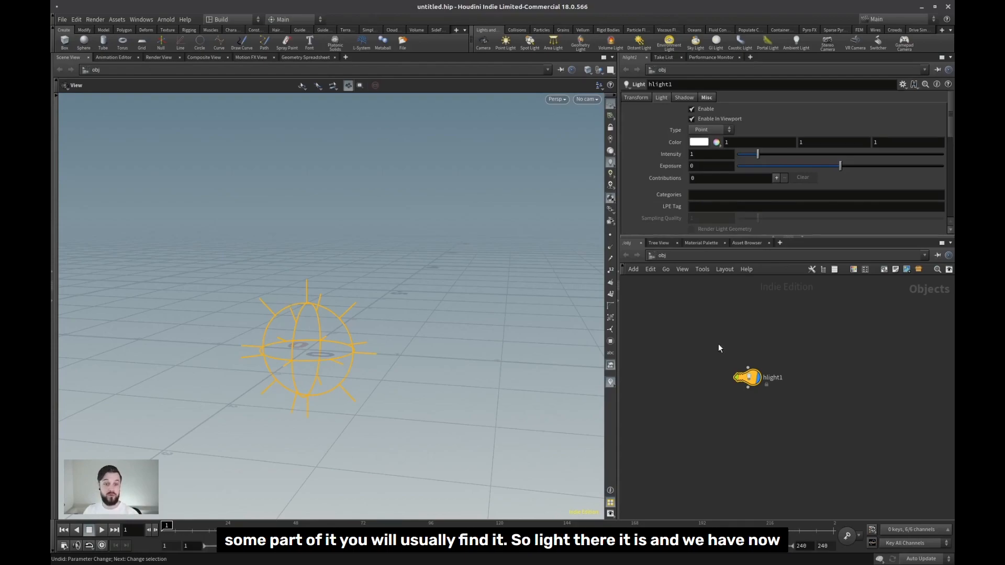
drag(749, 381, 714, 377)
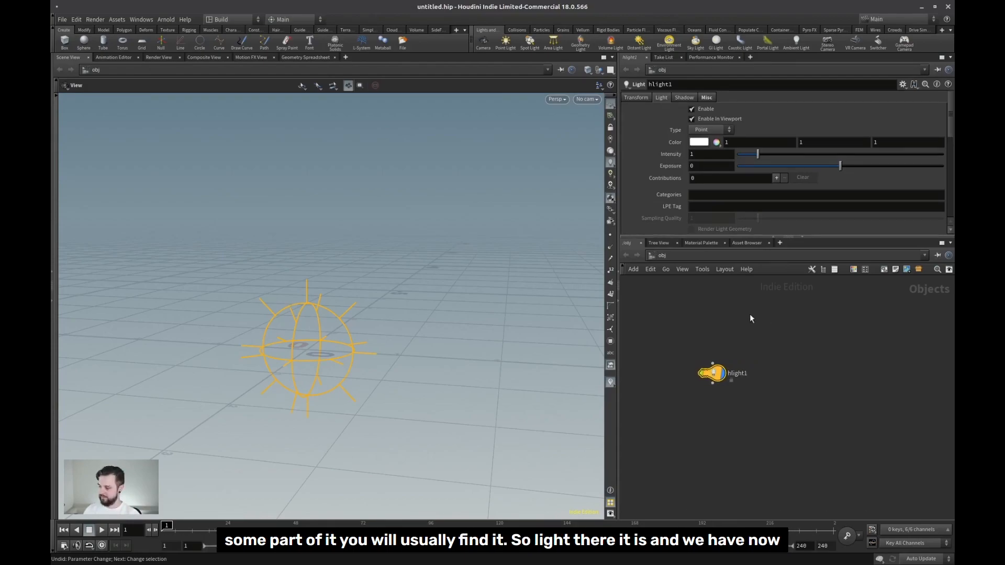
- Enlarge the parameter pane downward and review the light's Transform and Light settings
drag(343, 310, 429, 314)
middle_drag(717, 327, 749, 324)
middle_drag(909, 328, 772, 367)
drag(524, 274, 380, 276)
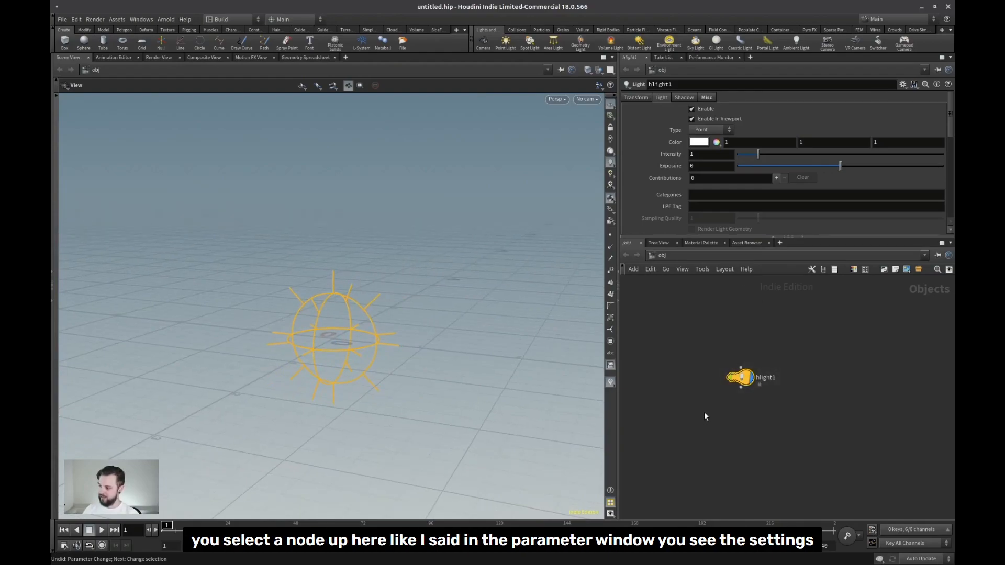
drag(788, 238, 786, 293)
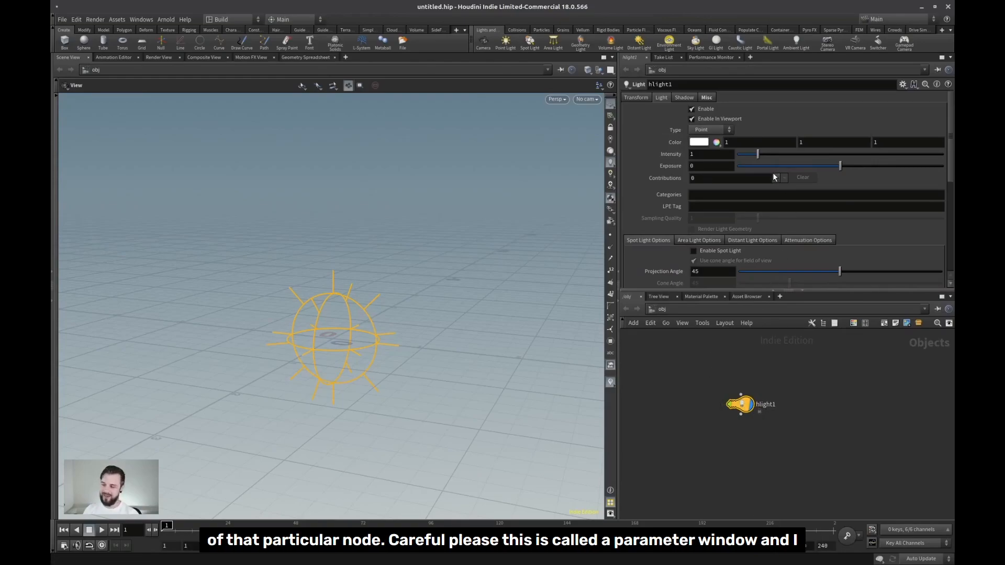
click(636, 96)
click(661, 98)
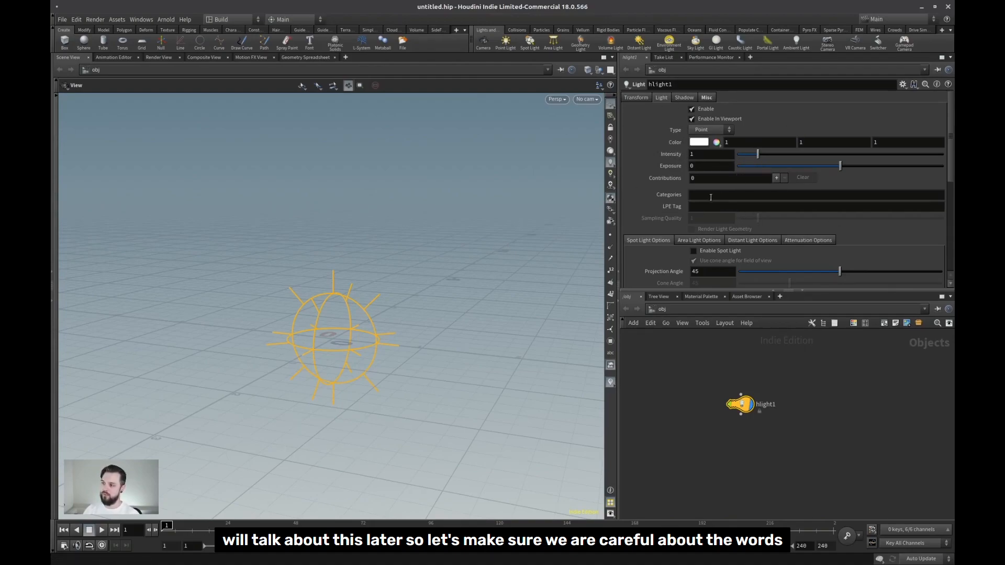
- Try raising the light's intensity to about 1.17 in its light settings
click(703, 169)
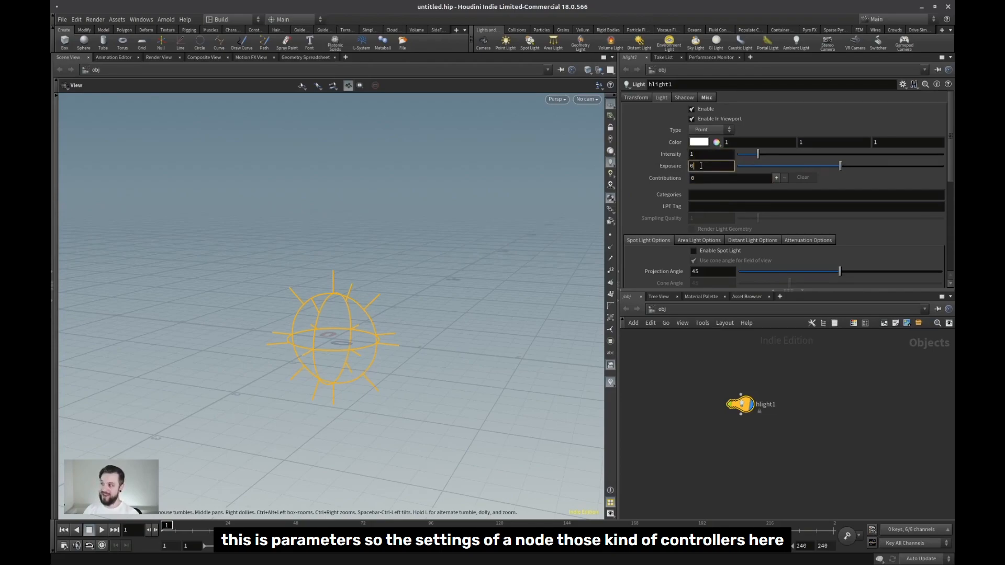
click(759, 153)
drag(777, 152, 759, 154)
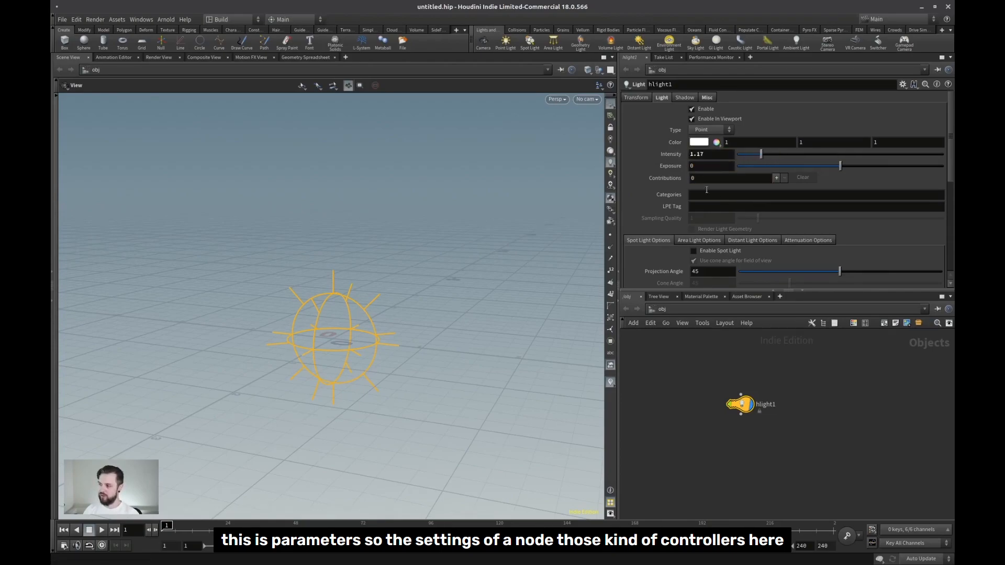
click(715, 166)
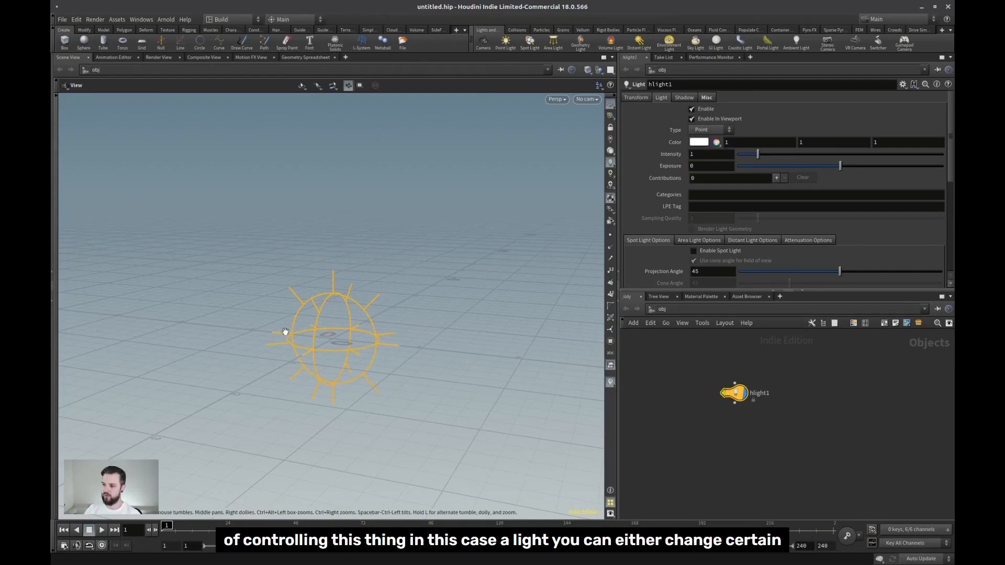
- Set the light's X translation to 1 in its transform parameters
drag(404, 323, 373, 327)
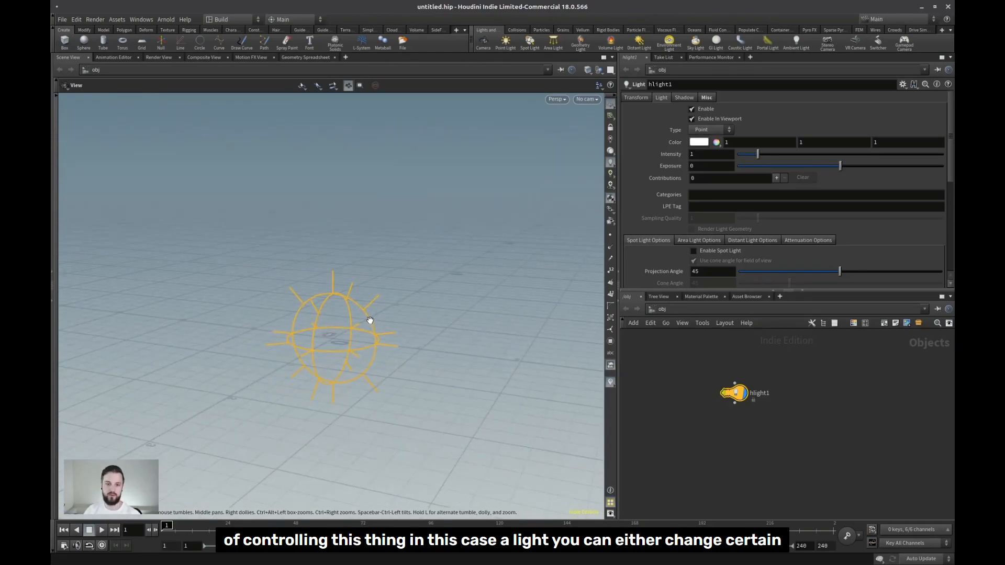
click(639, 97)
click(705, 124)
text(1)
key(Return)
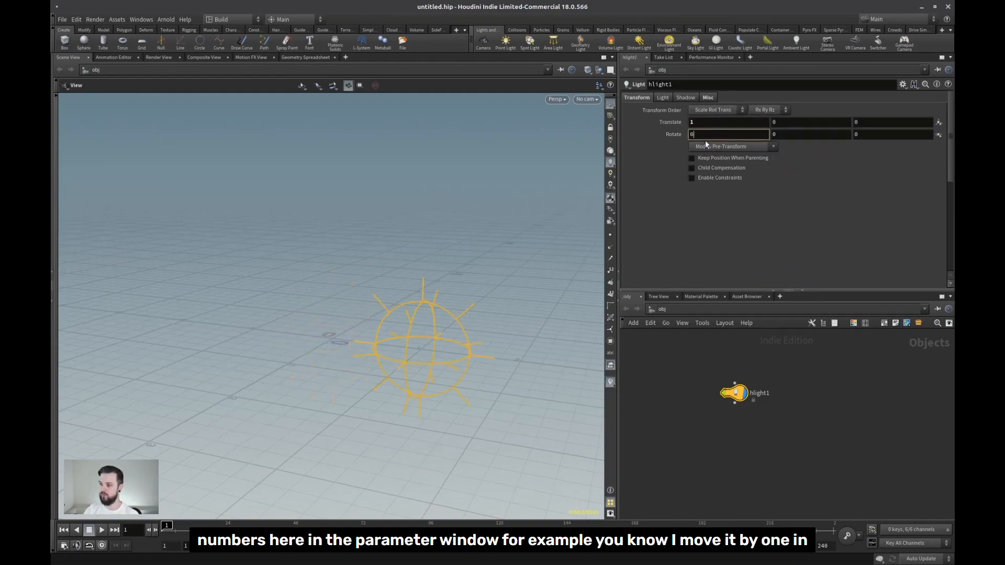
- Try further changes to the light's transform values and return its translation and rotation to 0
text(1)
drag(808, 124, 747, 121)
click(787, 135)
text(0)
click(788, 135)
click(664, 98)
click(636, 97)
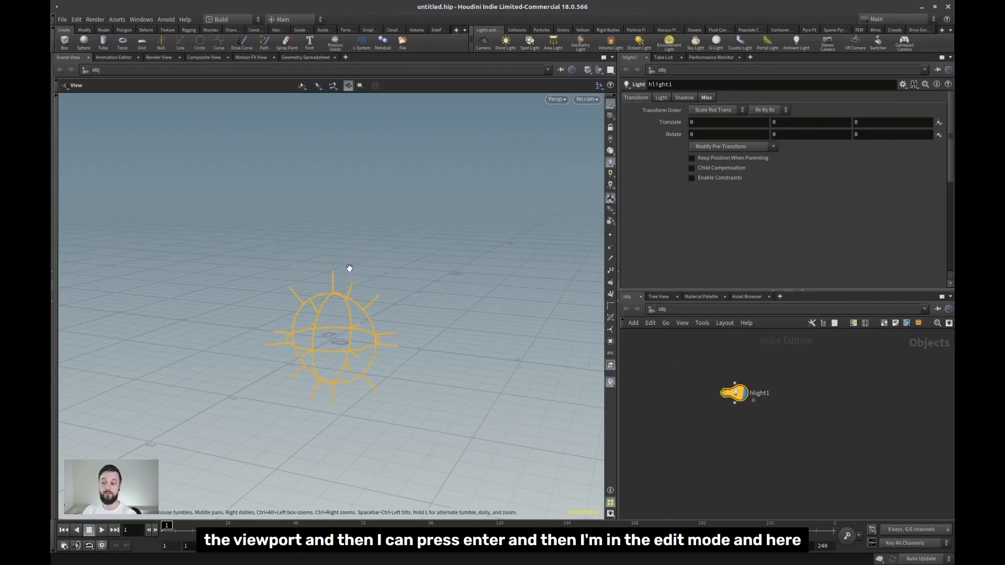
- Enter edit mode for the light and use the viewport handles to move it to about 0.08, 0.75, -0.03 and rotate it to about -7, -32, 24
key(Return)
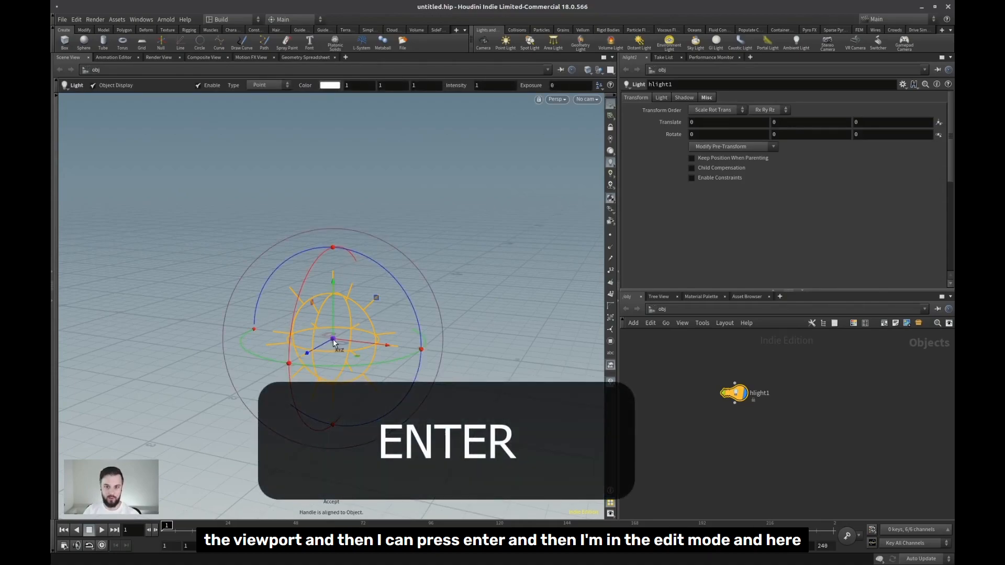
drag(332, 322, 344, 253)
drag(434, 259, 355, 278)
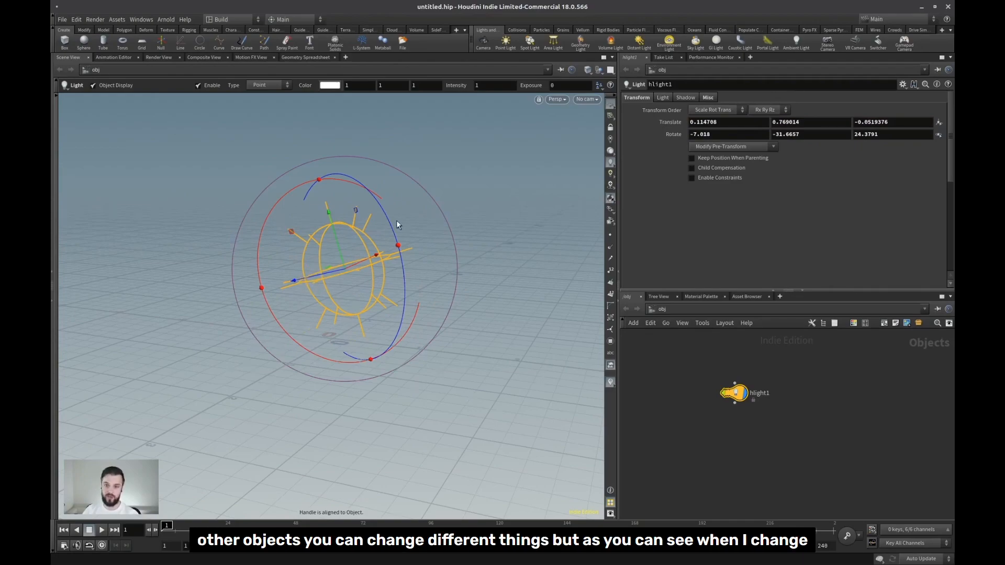
drag(345, 268, 320, 309)
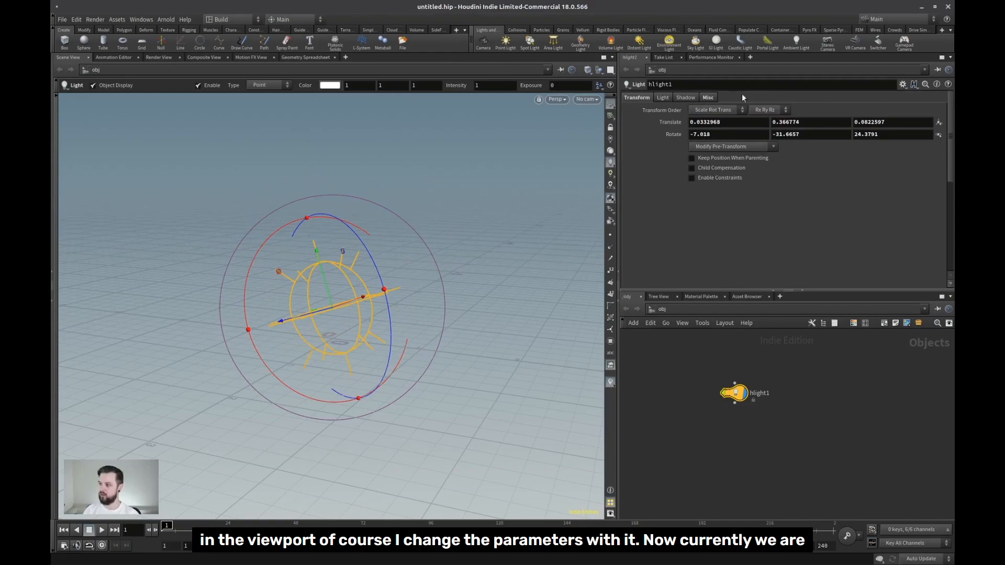
drag(331, 307, 338, 268)
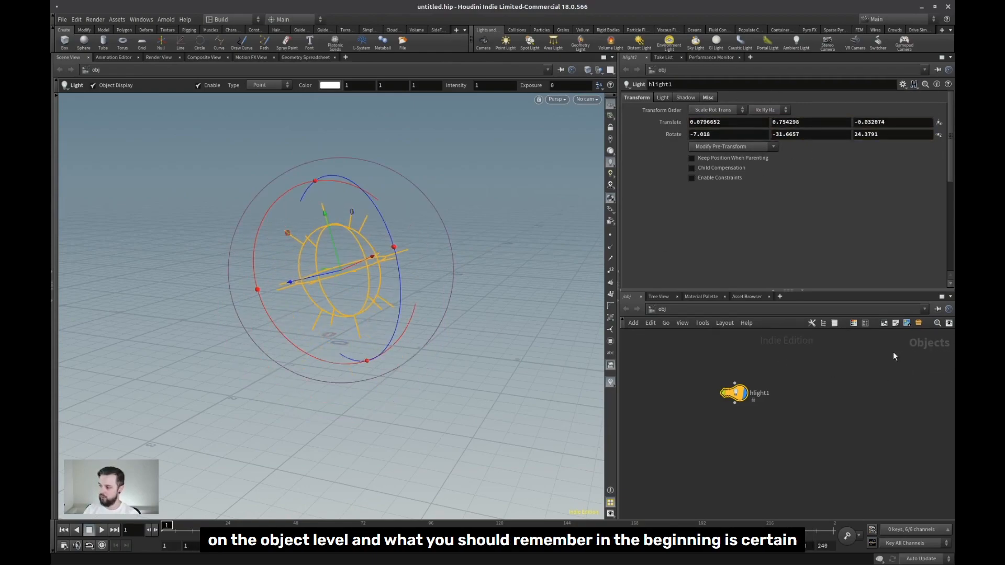
- Add a Camera node below the light node in the object network
mouse_move(772, 368)
middle_down()
mouse_move(738, 377)
mouse_move(768, 376)
middle_up()
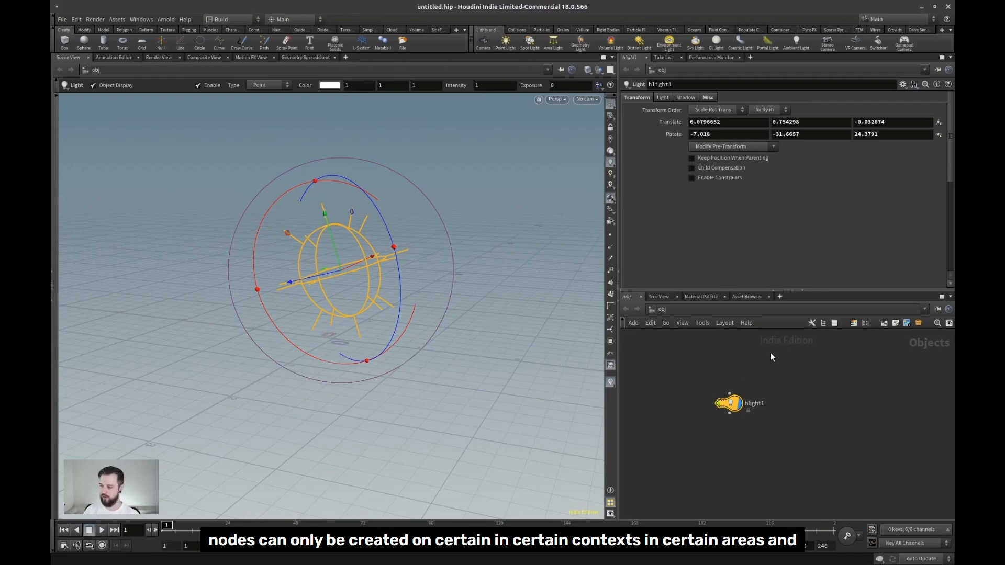
middle_drag(784, 369, 765, 386)
click(769, 392)
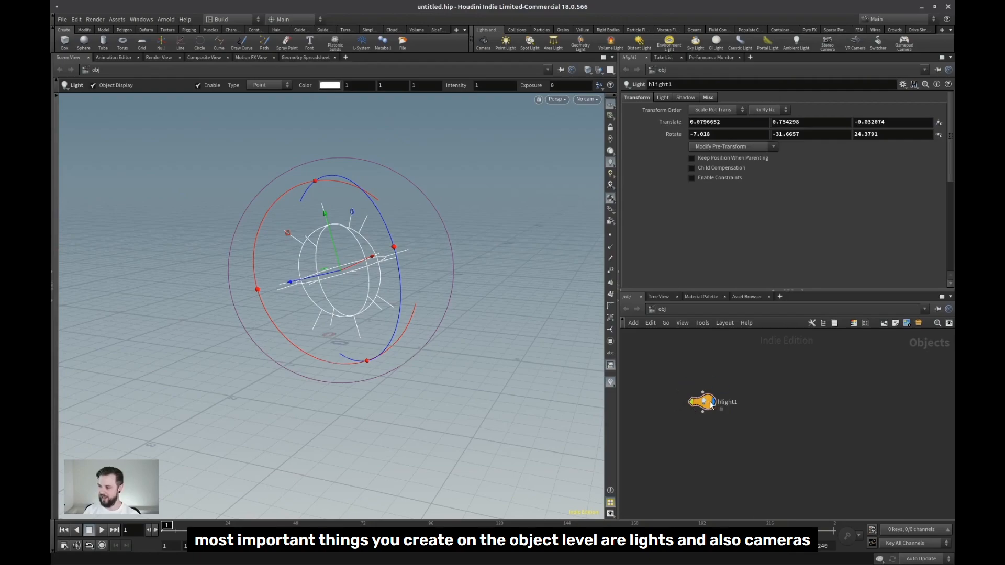
key(Tab)
text(c)
key(Return)
click(707, 431)
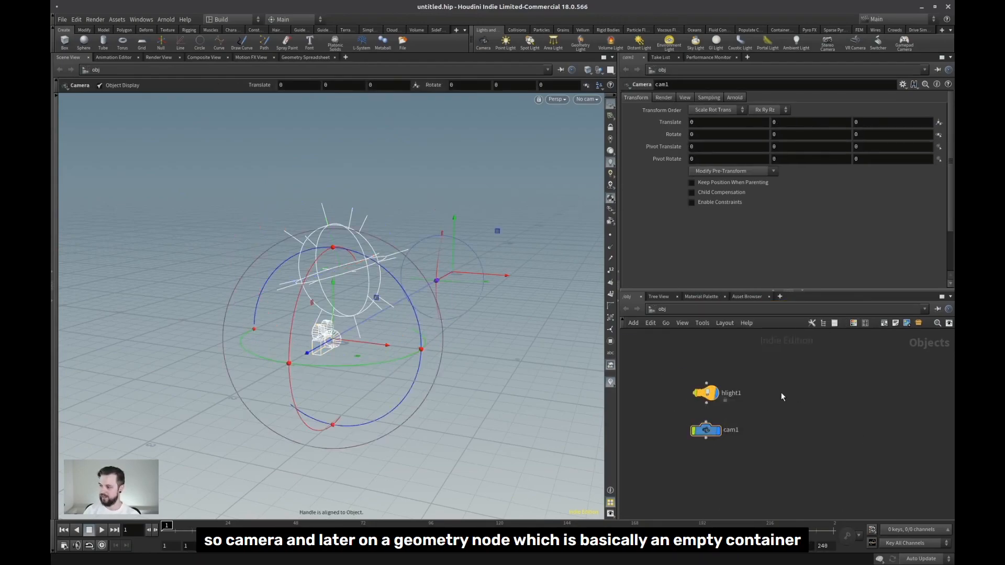
- Add a Geometry node beside the light node in the object network
key(Tab)
text(geo)
key(Return)
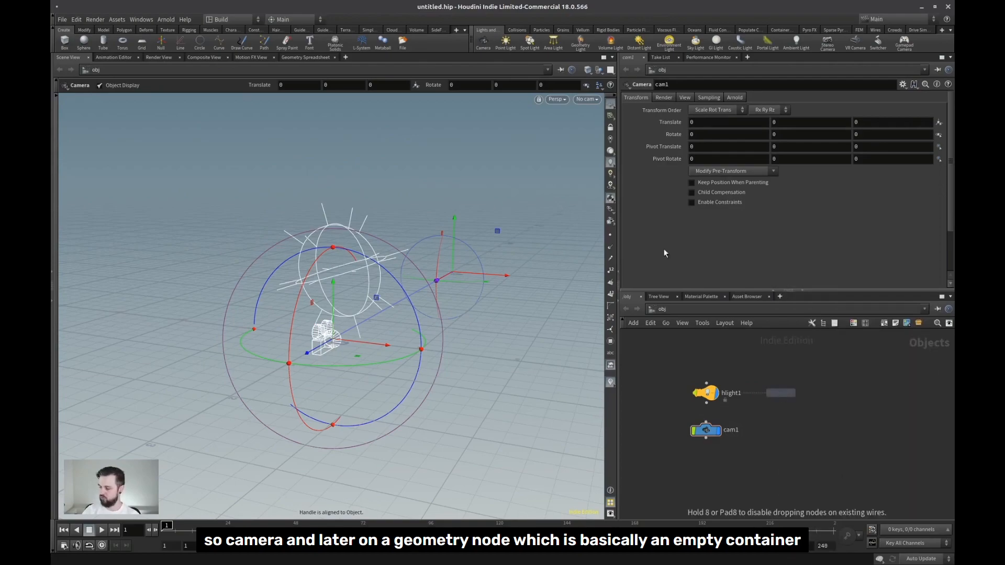
click(776, 397)
drag(776, 396, 781, 397)
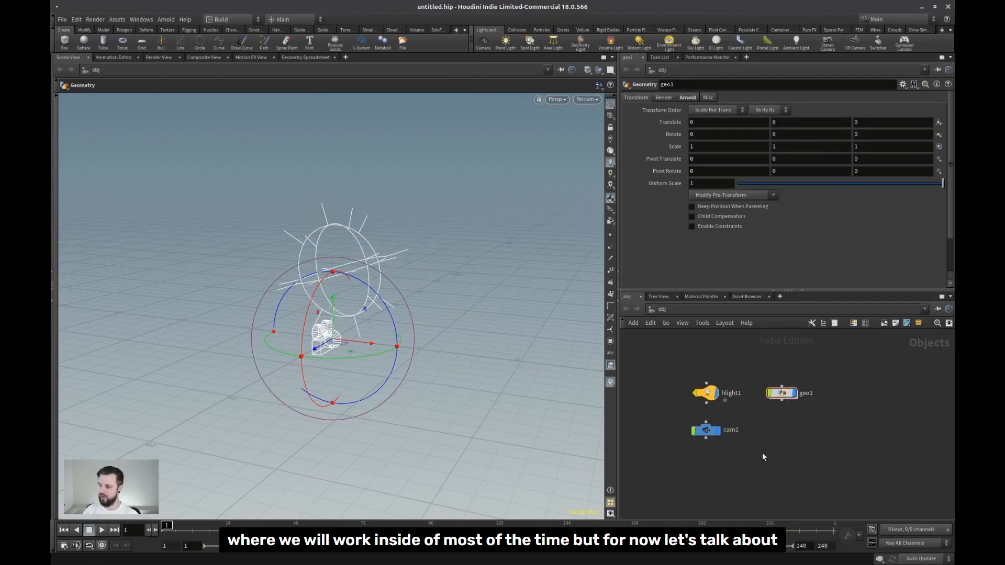
- Move the camera with its viewport handles to about -1.66, 1.43, 0.12 and rotate it to about -16, -17, 4
click(706, 429)
mouse_move(694, 413)
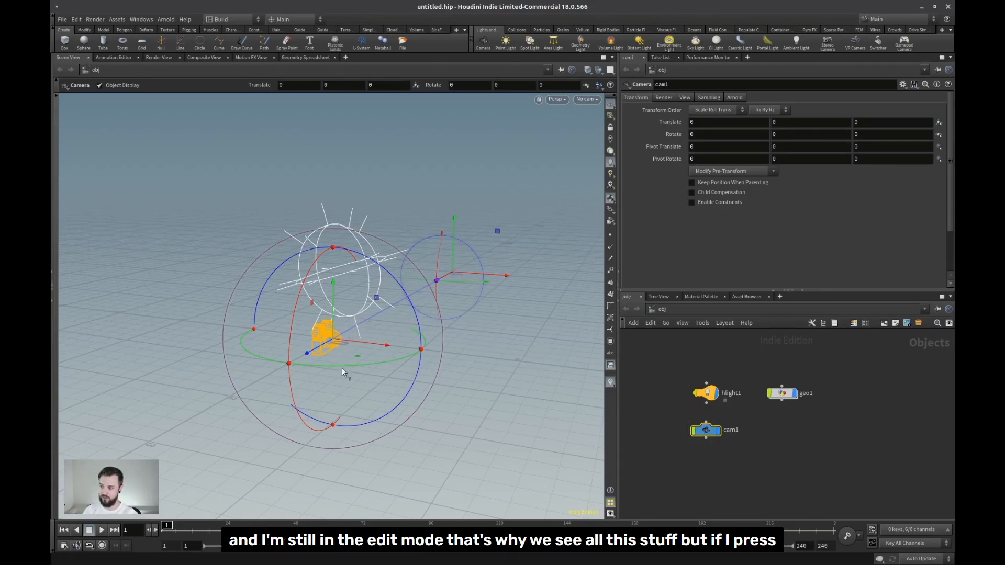
key(Return)
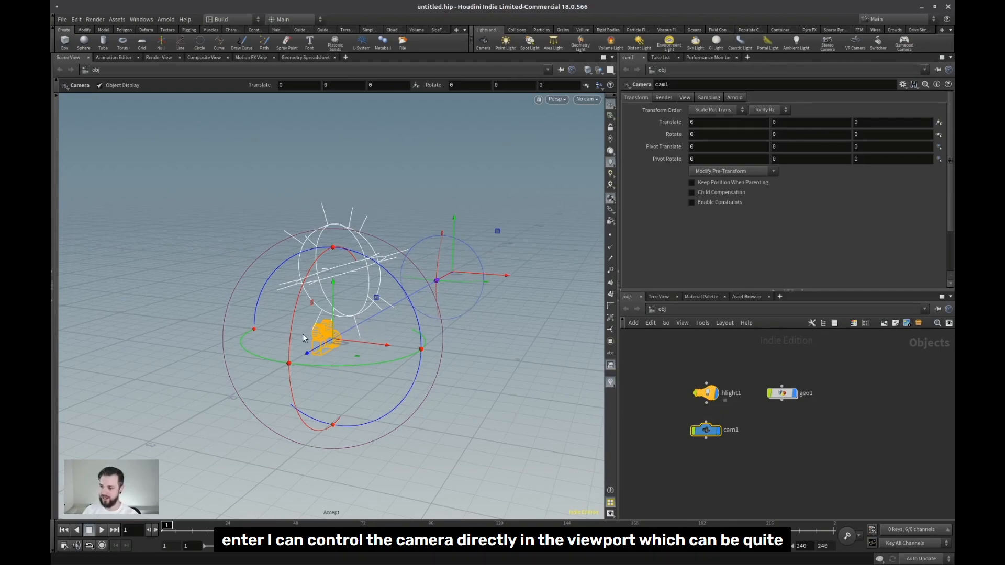
drag(334, 329, 246, 200)
drag(444, 257, 409, 225)
key(Escape)
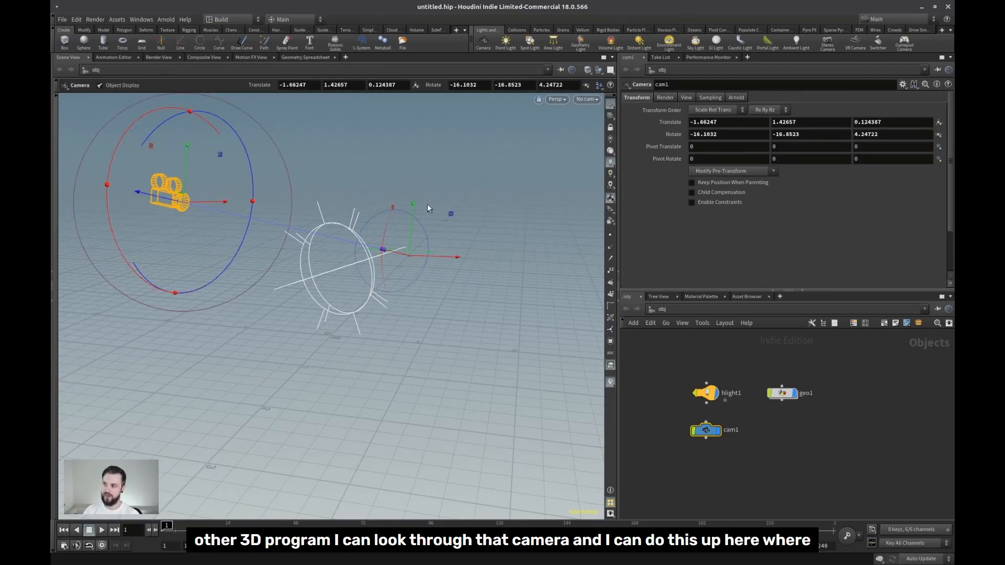
- Look through cam1 in the viewport and orbit out of it to view the camera from outside
click(587, 99)
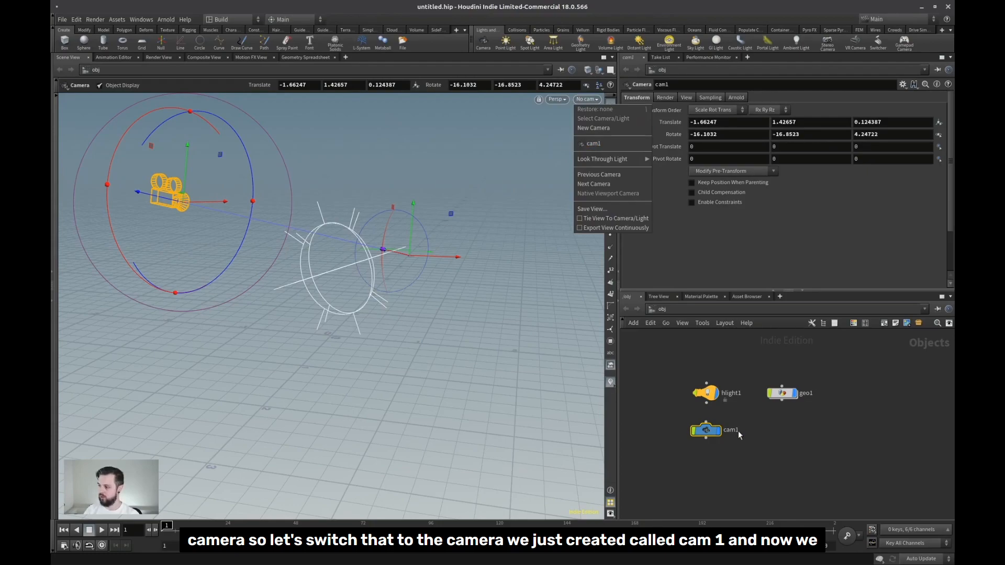
click(593, 143)
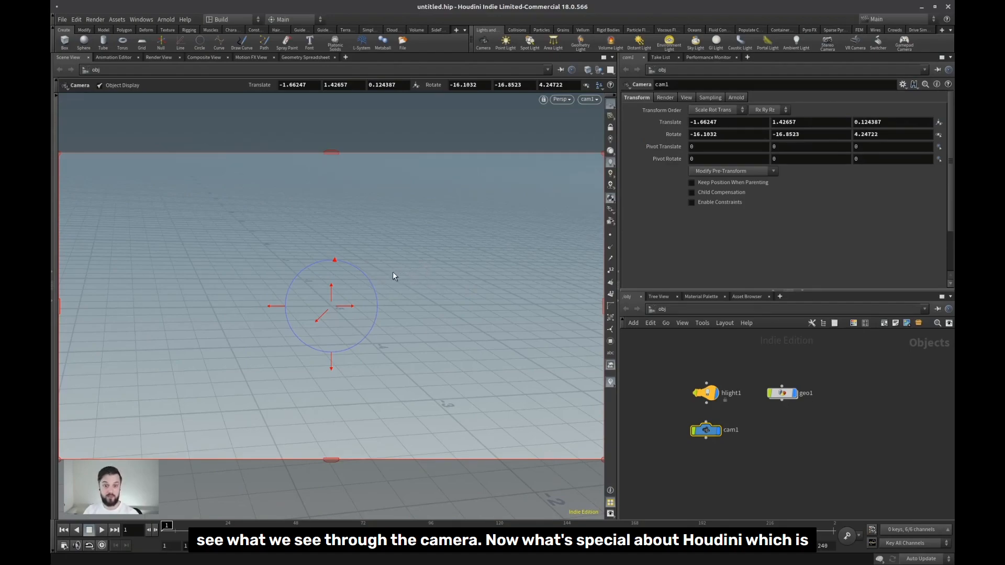
alt+drag(422, 306, 308, 276)
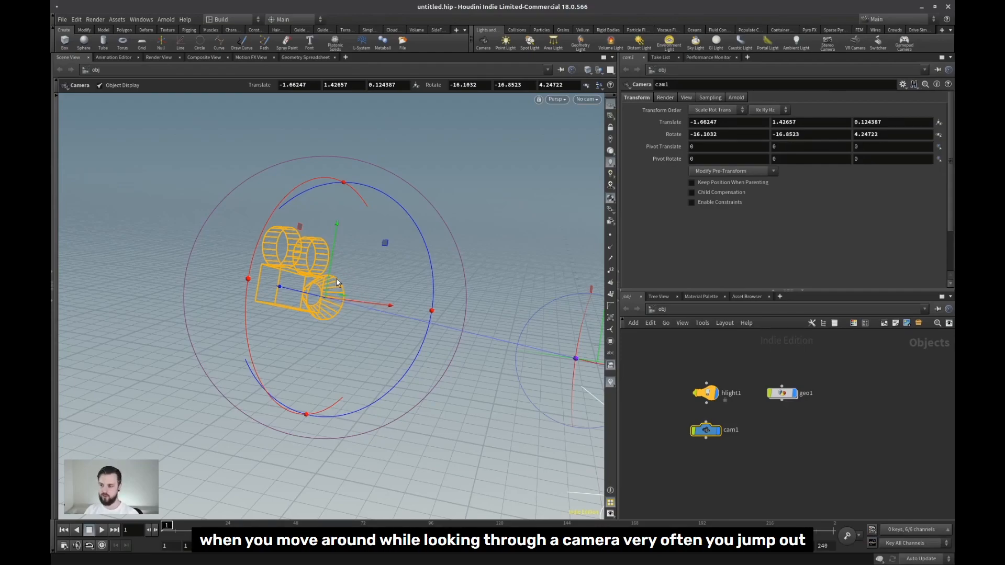
alt+drag(314, 291, 345, 278)
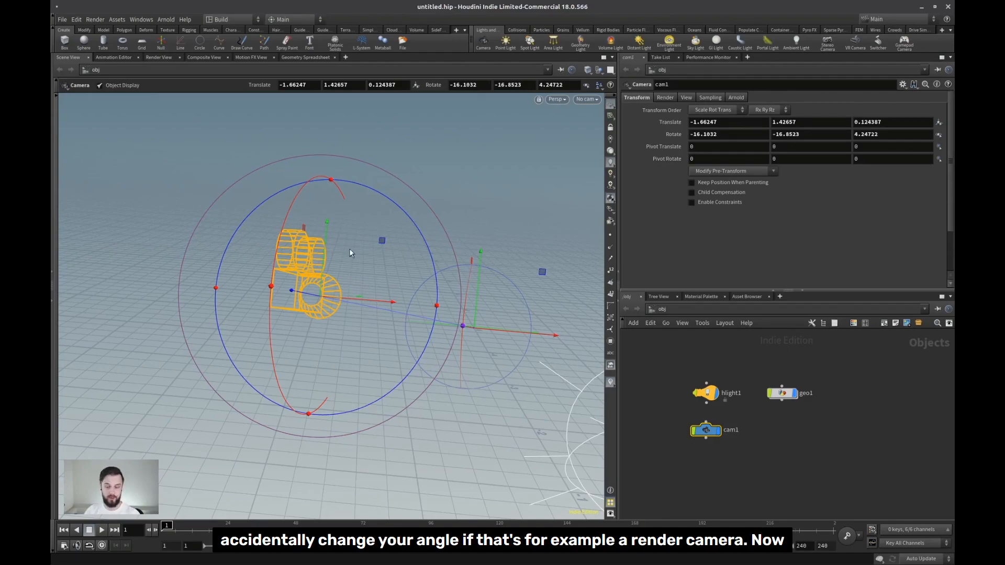
- Look through cam1 with the camera locked to the view, and orbit it to about -2.3, 1.96, 1.57
click(585, 100)
click(592, 146)
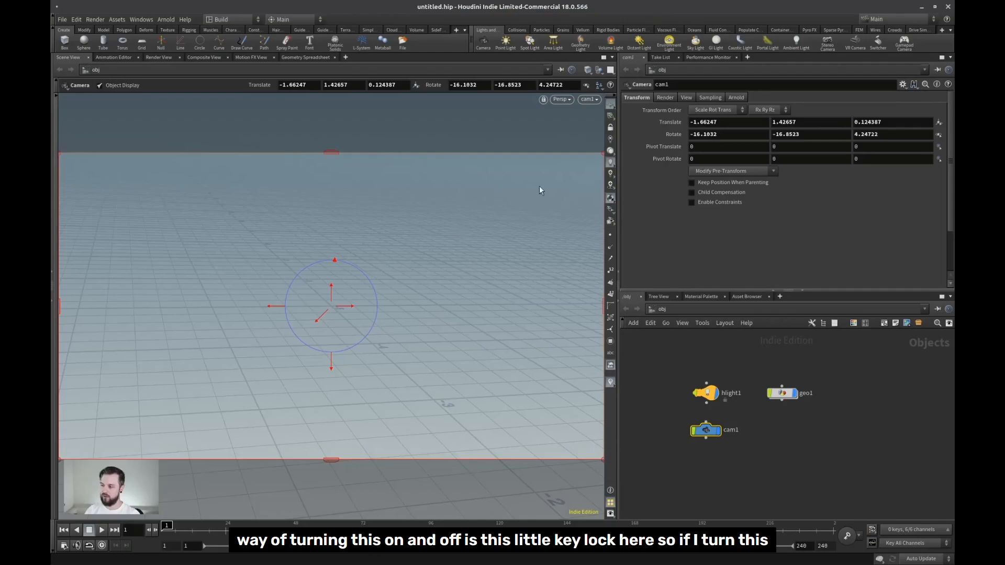
click(611, 129)
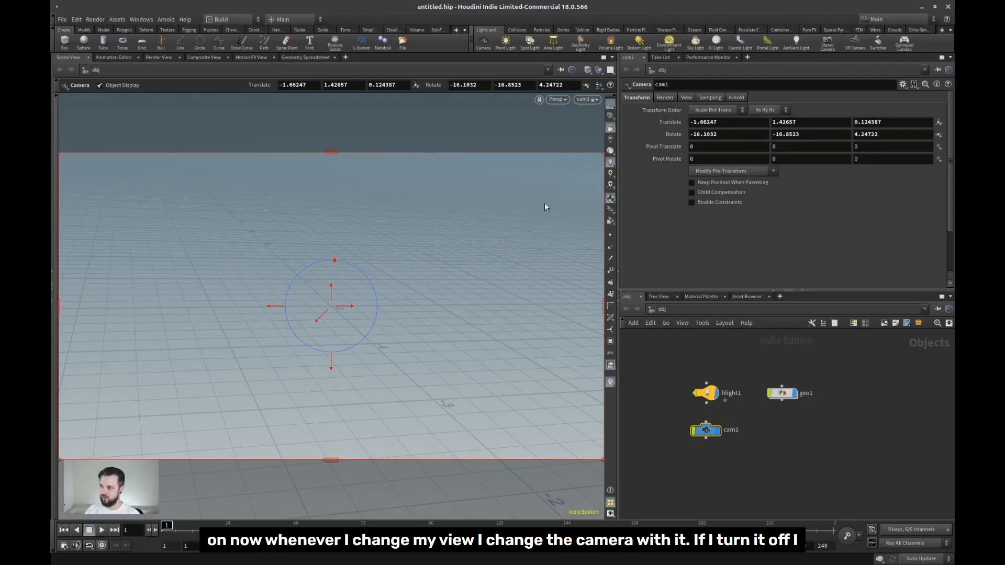
key(Escape)
drag(388, 258, 241, 274)
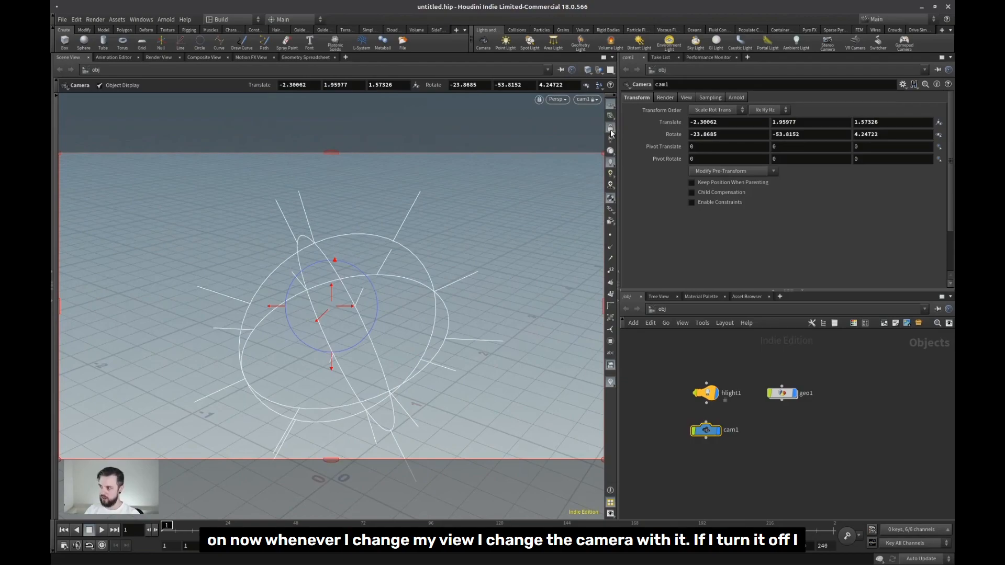
- Unlock cam1 from the view, orbit out to see the camera from outside, and leave the handle edit mode
click(611, 129)
alt+right_drag(446, 274, 204, 269)
mouse_move(204, 269)
alt+mouse_down()
mouse_move(370, 236)
mouse_move(270, 268)
mouse_move(312, 225)
mouse_move(305, 242)
mouse_move(199, 287)
alt+mouse_up()
alt+right_drag(199, 287, 395, 249)
alt+drag(395, 249, 388, 246)
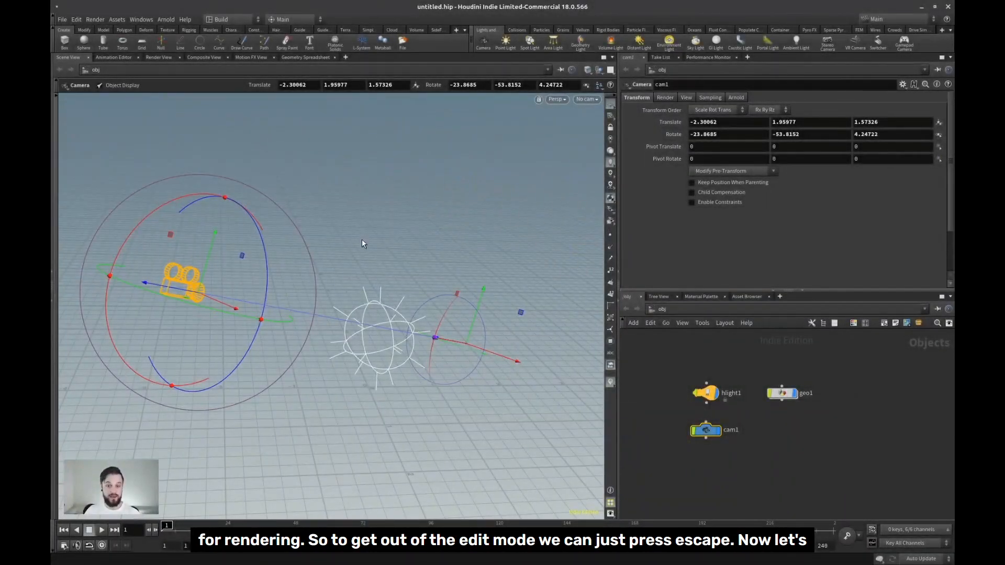
key(Escape)
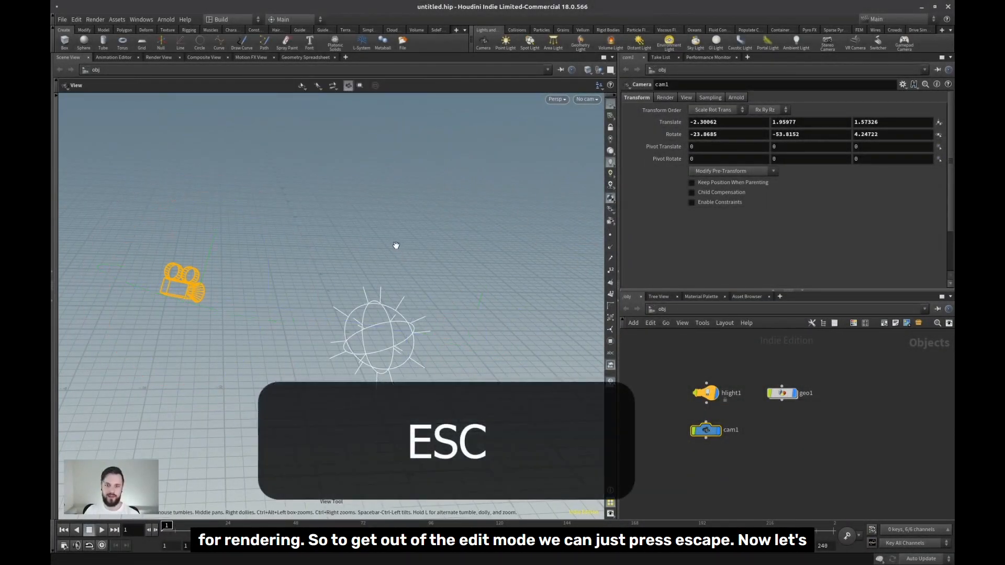
- Select the geo1 node and search the available node types for "geo" without adding another node
drag(788, 393, 781, 392)
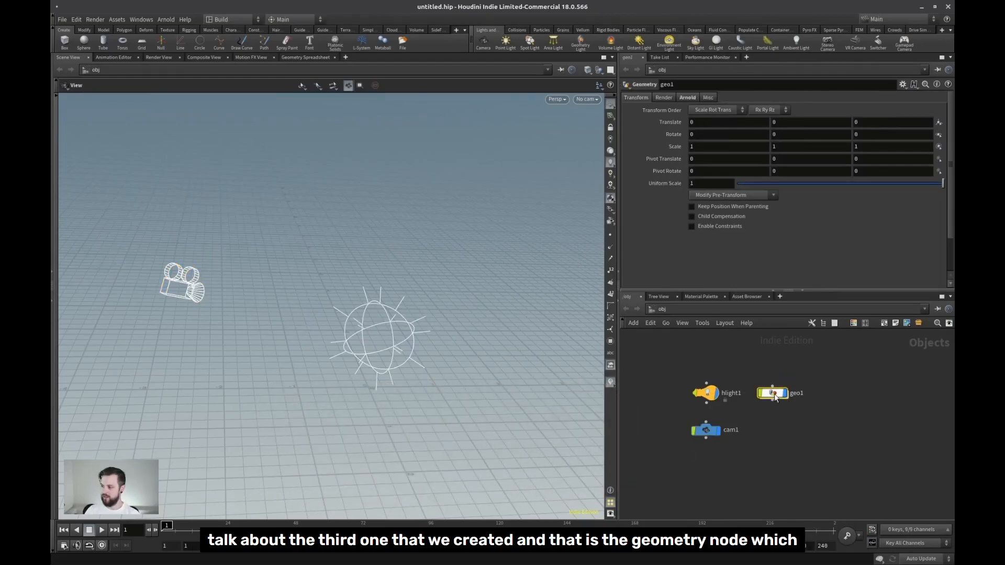
key(Tab)
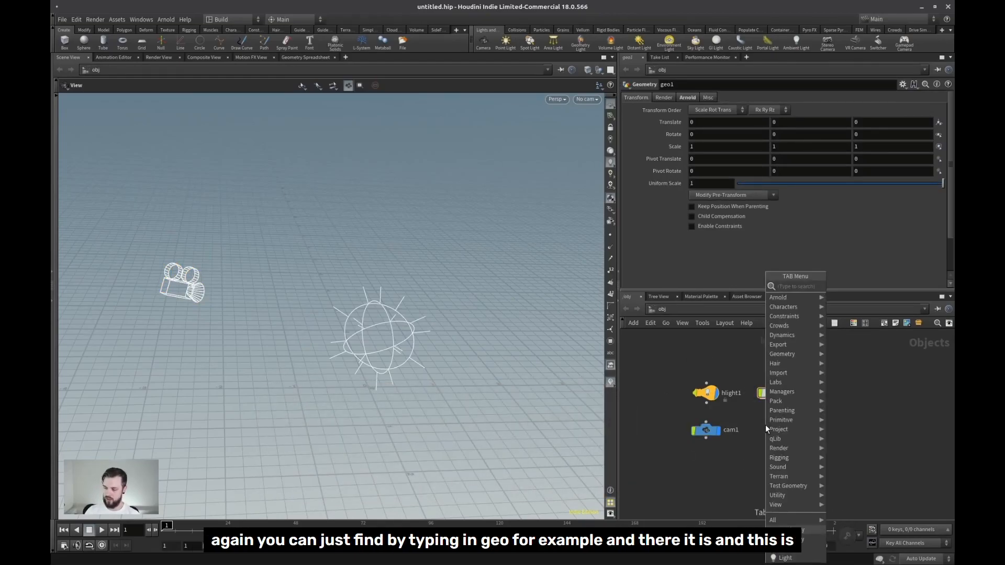
text(geo)
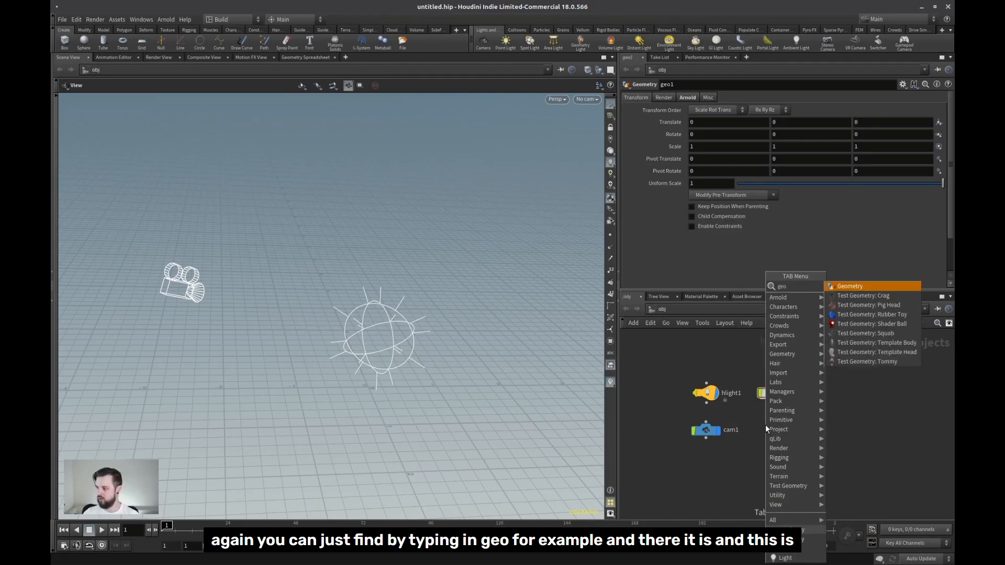
click(733, 360)
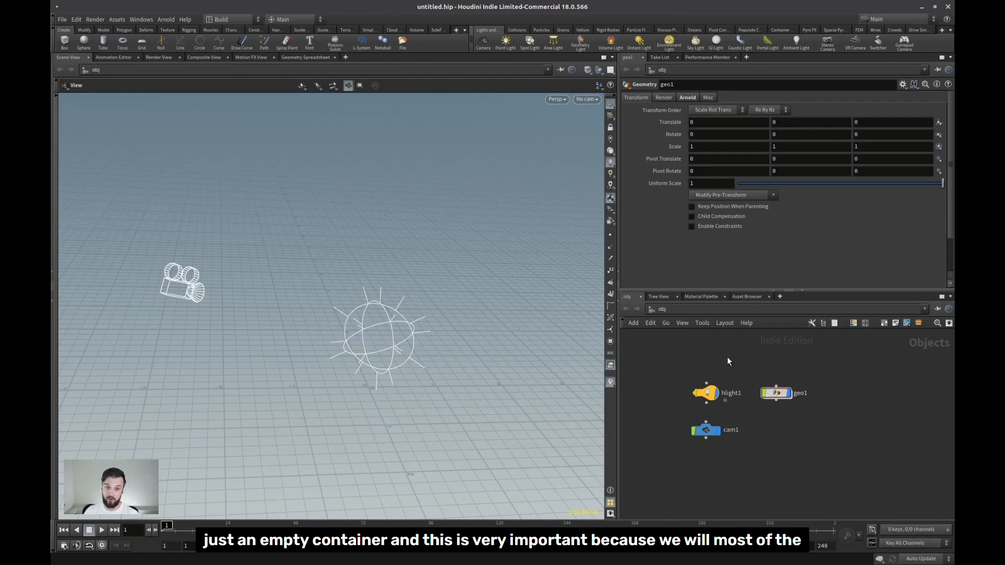
- Go inside the geo1 container and place a box node in its empty network
double_click(776, 395)
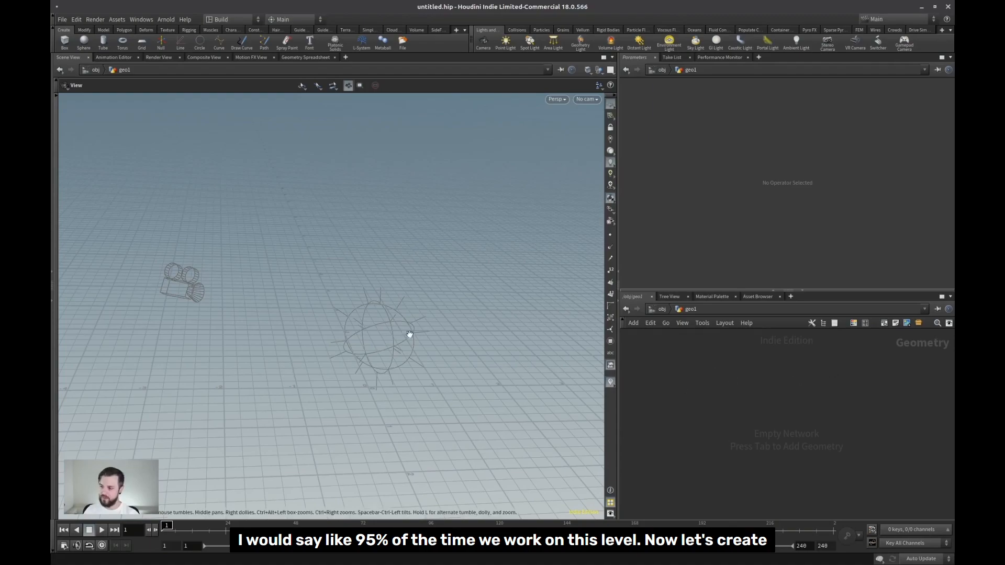
key(Tab)
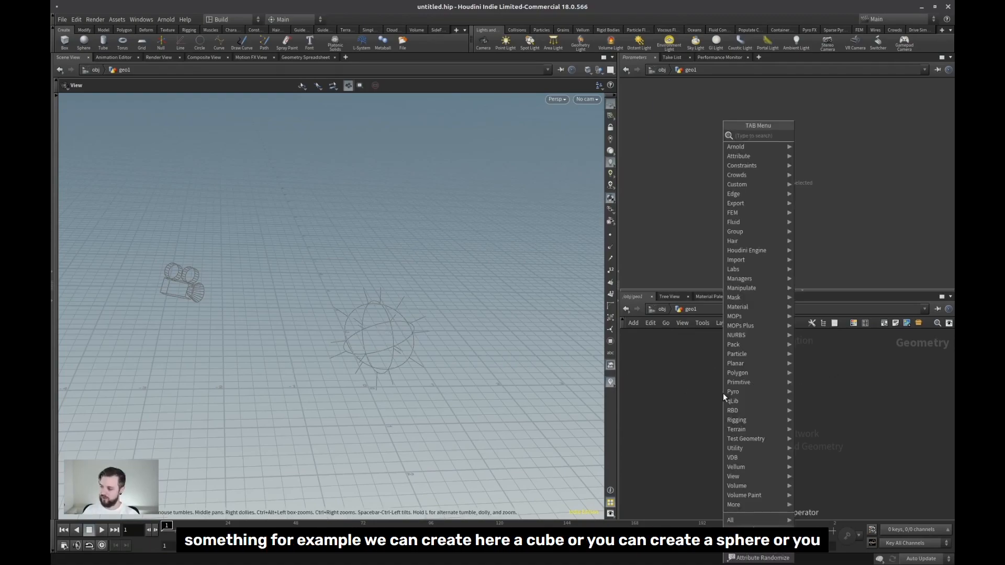
text(cube)
key(Return)
click(724, 393)
- Add a sphere node below the box in the geo1 network
key(Tab)
text(sphere)
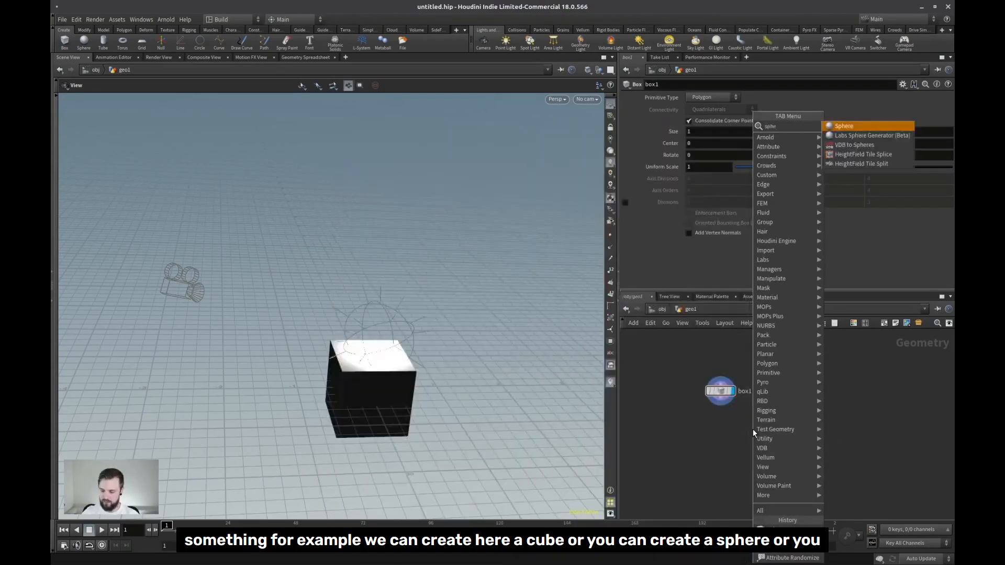
key(Return)
click(826, 467)
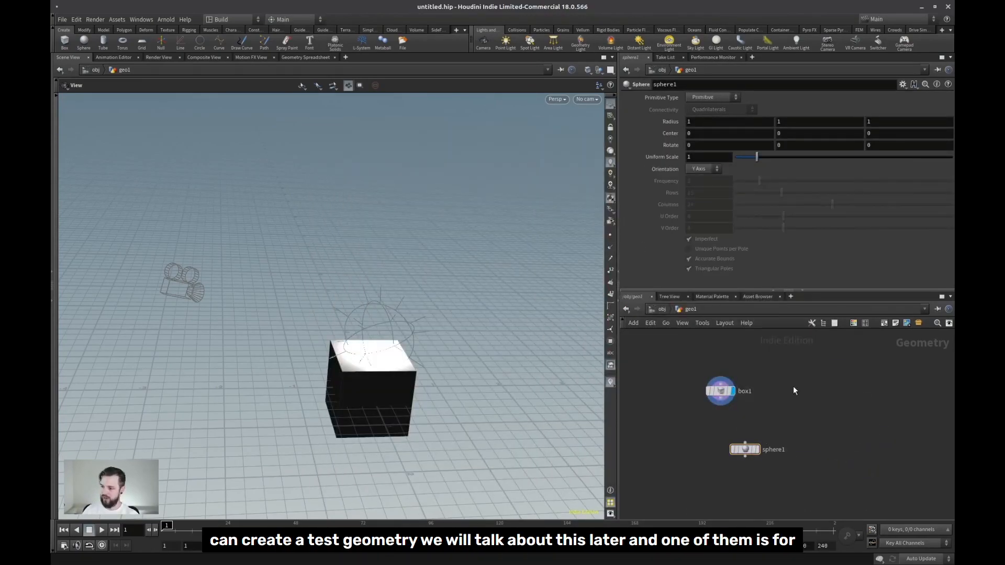
- Add a Test Geometry: Rubber Toy node beside the box and make it the displayed node
key(Tab)
text(test)
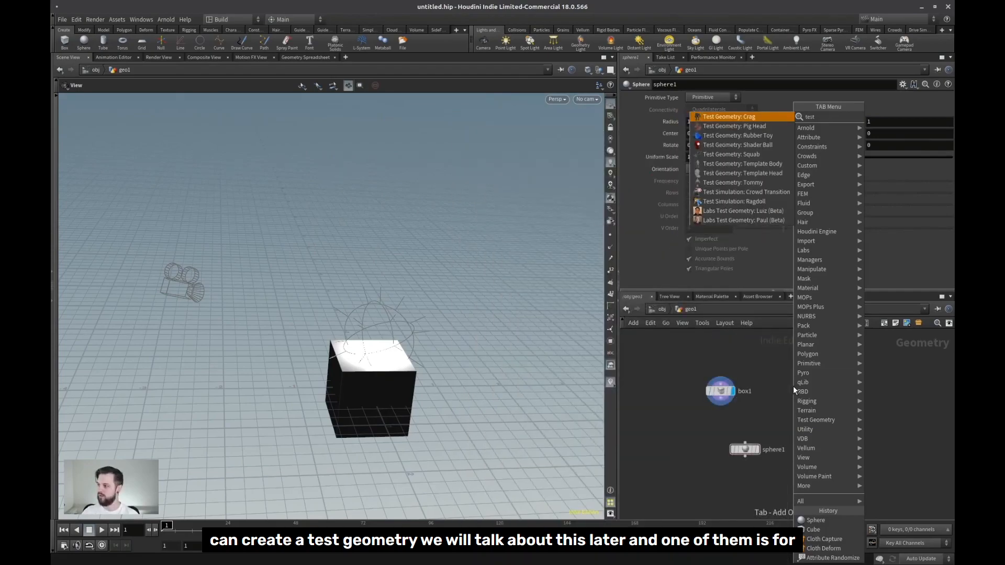
click(738, 136)
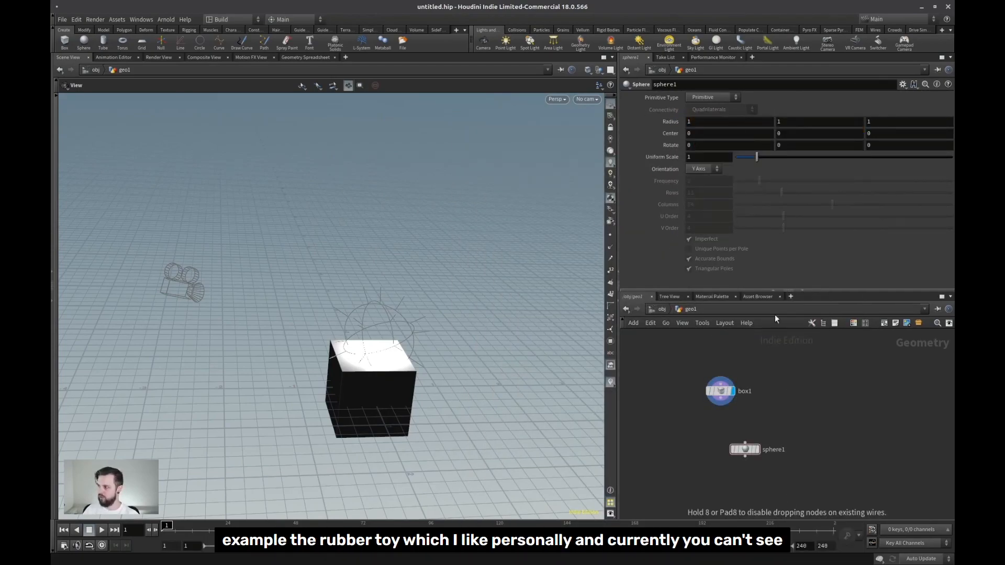
click(804, 407)
click(815, 407)
- Orbit around the rubber toy and compare headlight with scene lighting in the viewport, finishing on the default headlight
alt+drag(320, 319, 463, 348)
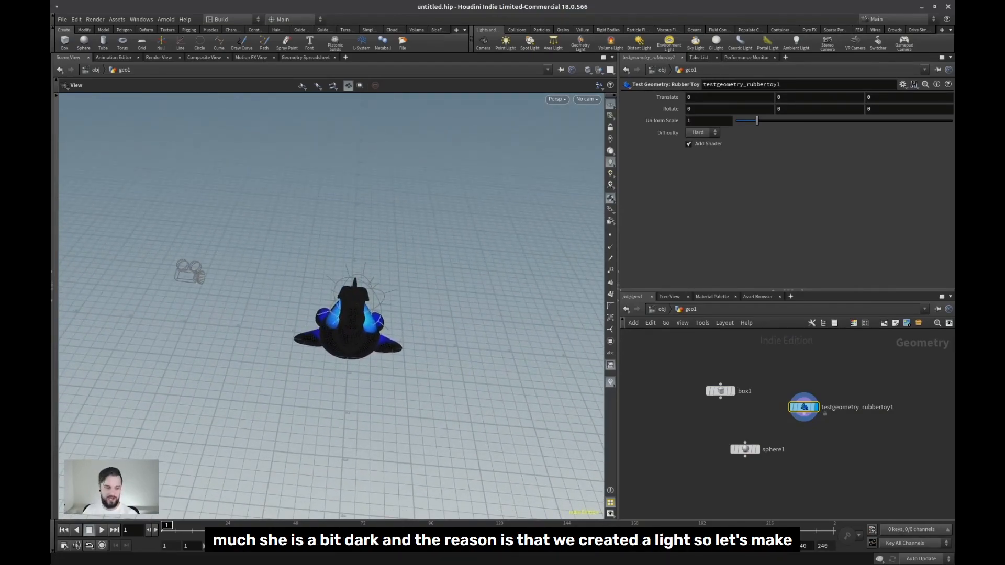
alt+drag(397, 345, 382, 309)
alt+right_drag(382, 309, 433, 299)
alt+drag(432, 299, 428, 356)
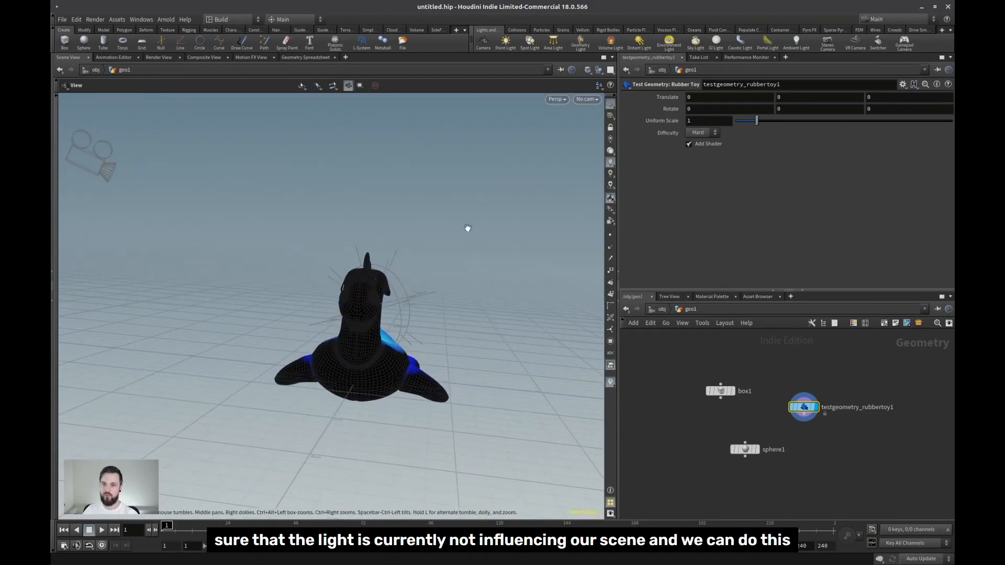
click(611, 152)
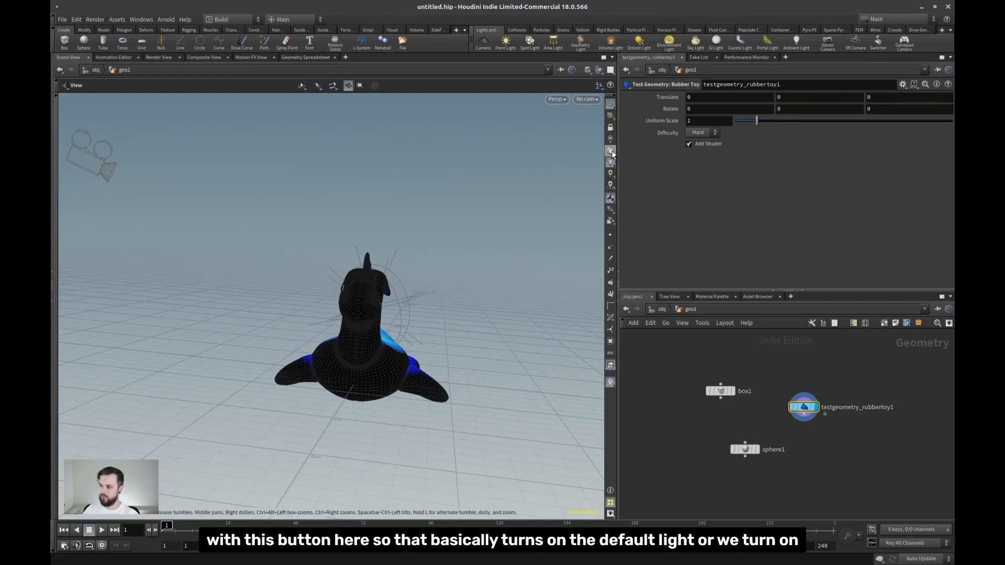
alt+drag(366, 238, 406, 237)
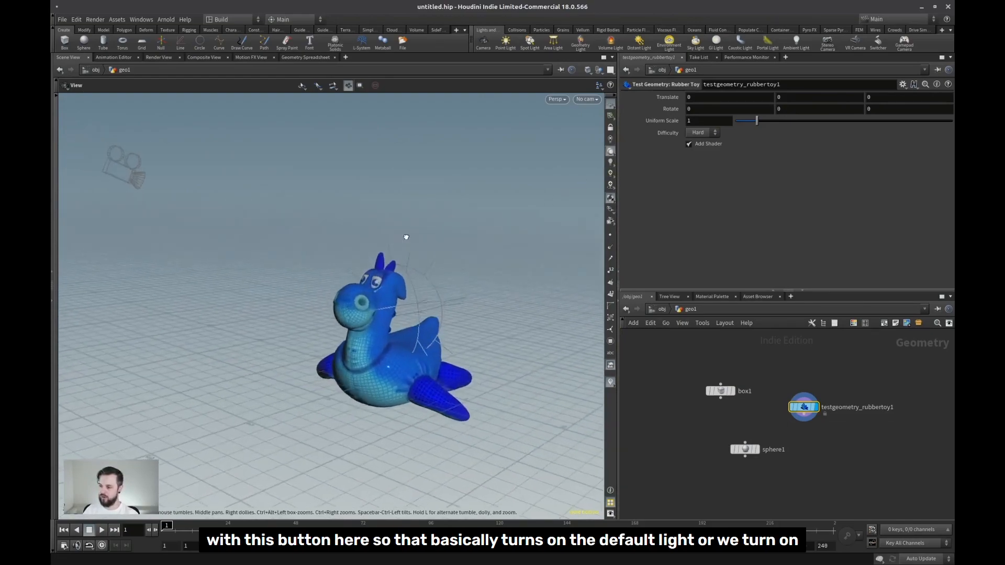
click(610, 162)
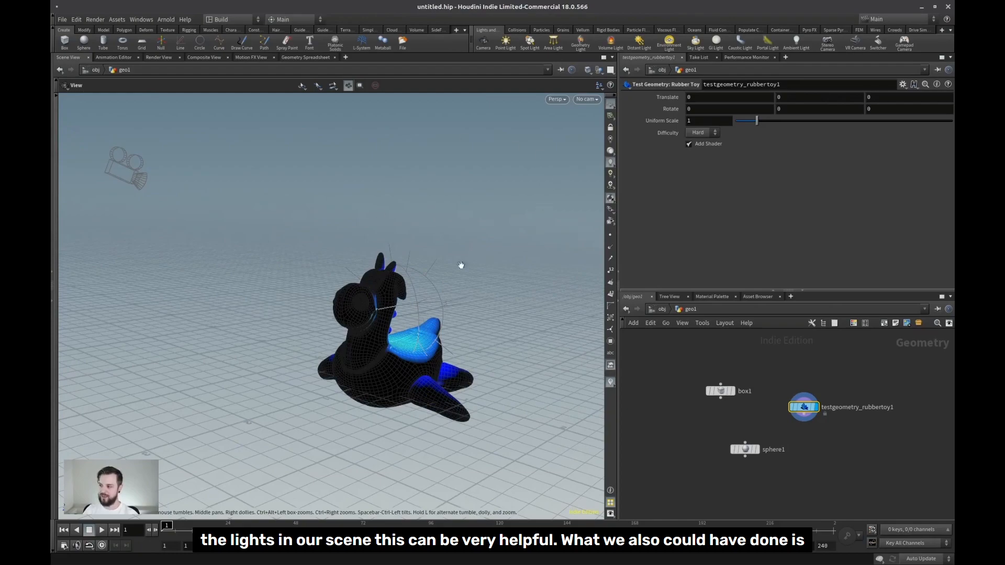
click(611, 152)
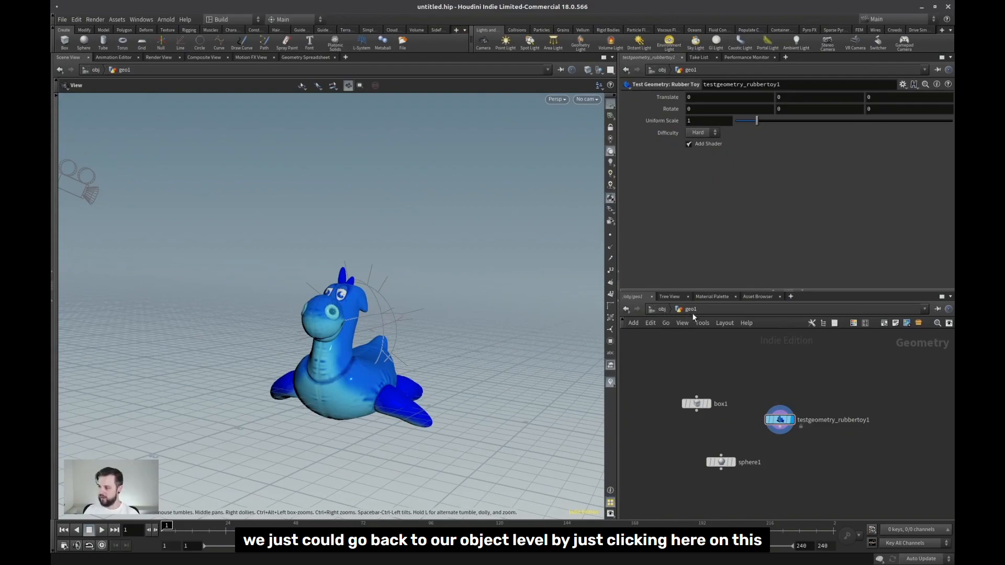
- Return to the object level and delete the cam1 and hlight1 nodes
click(660, 309)
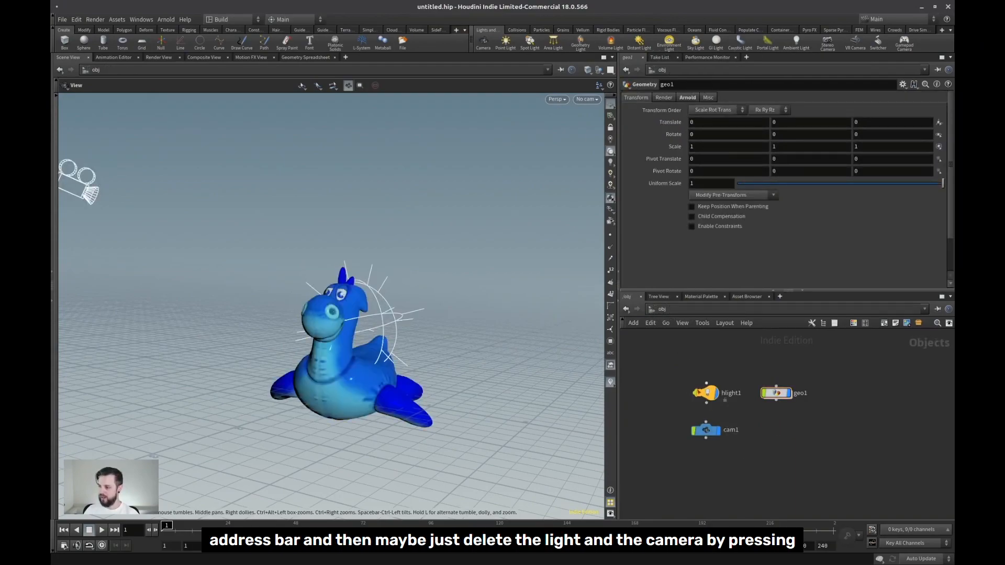
drag(732, 346, 676, 422)
click(716, 353)
drag(716, 354, 674, 402)
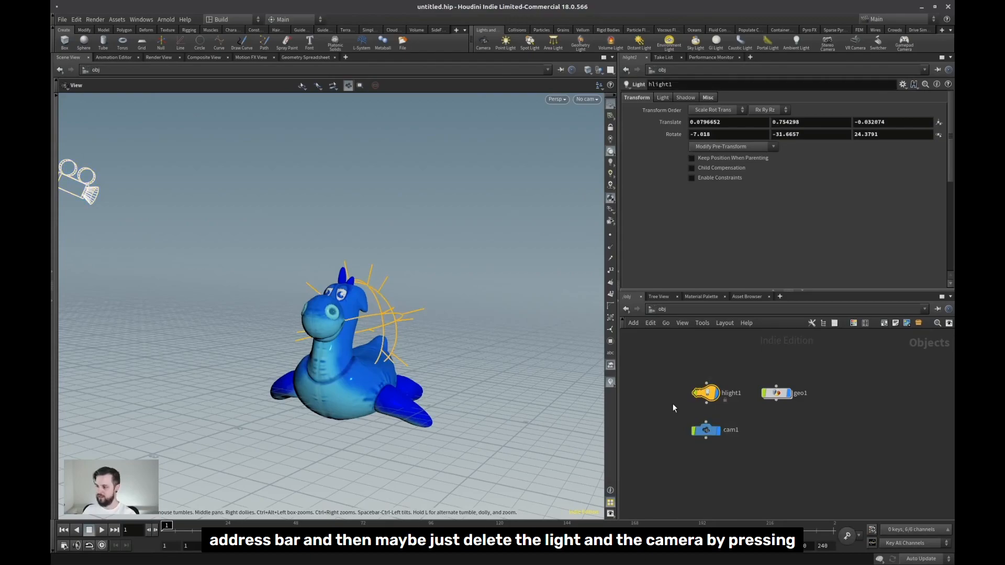
click(718, 417)
click(706, 430)
key(Delete)
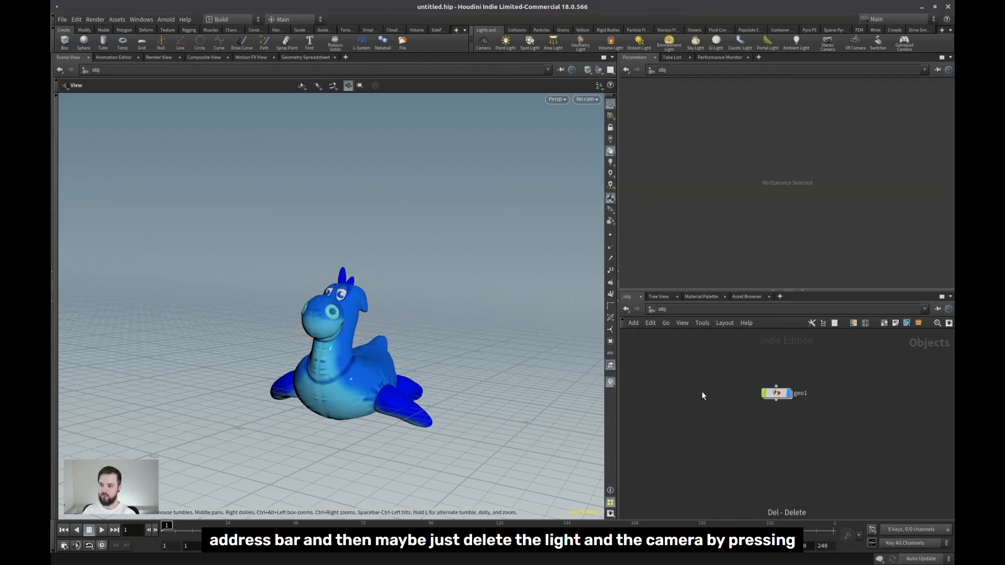
click(704, 392)
key(Delete)
- Enter geo1, return to the object level through the network path, and go back inside geo1
double_click(772, 394)
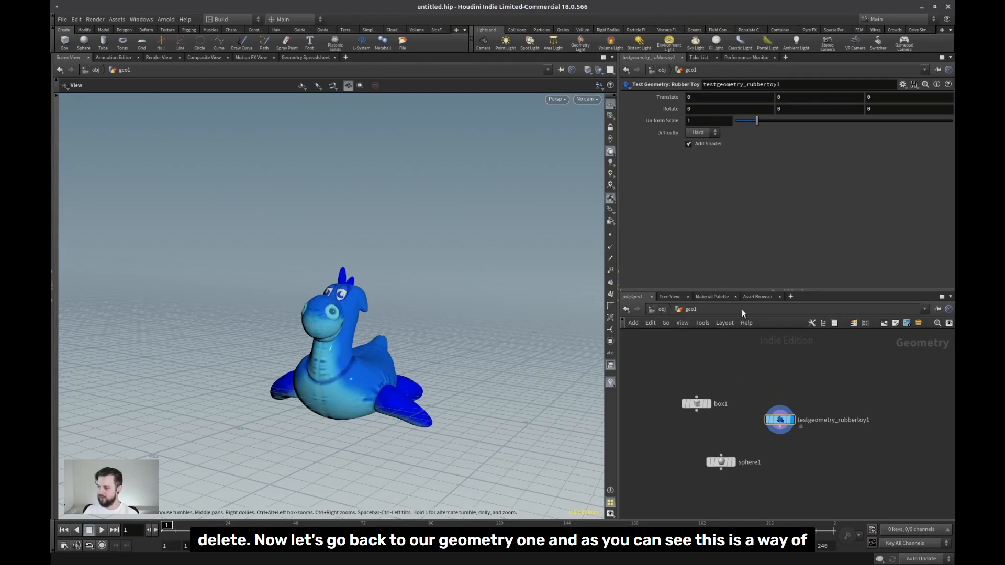
click(658, 309)
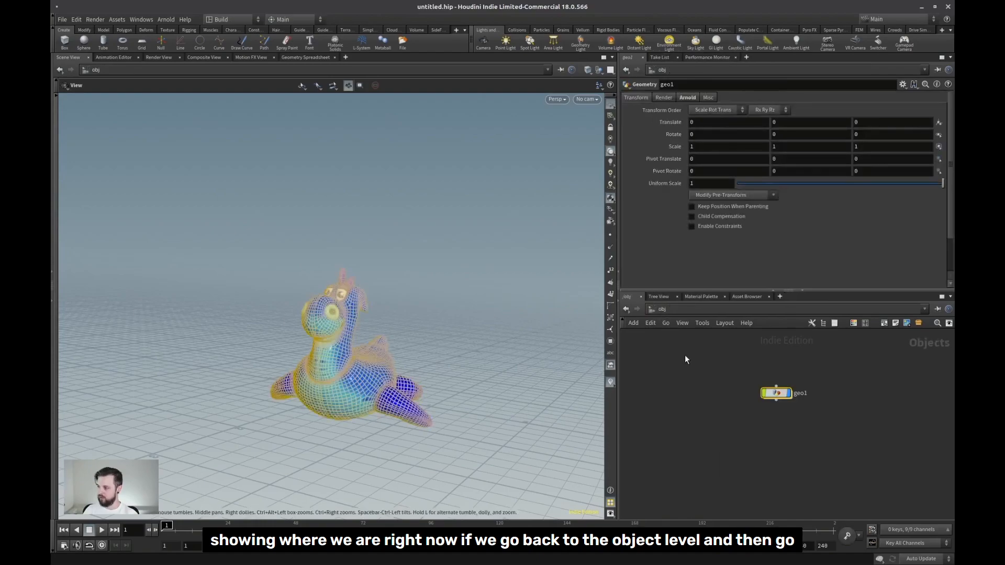
double_click(776, 393)
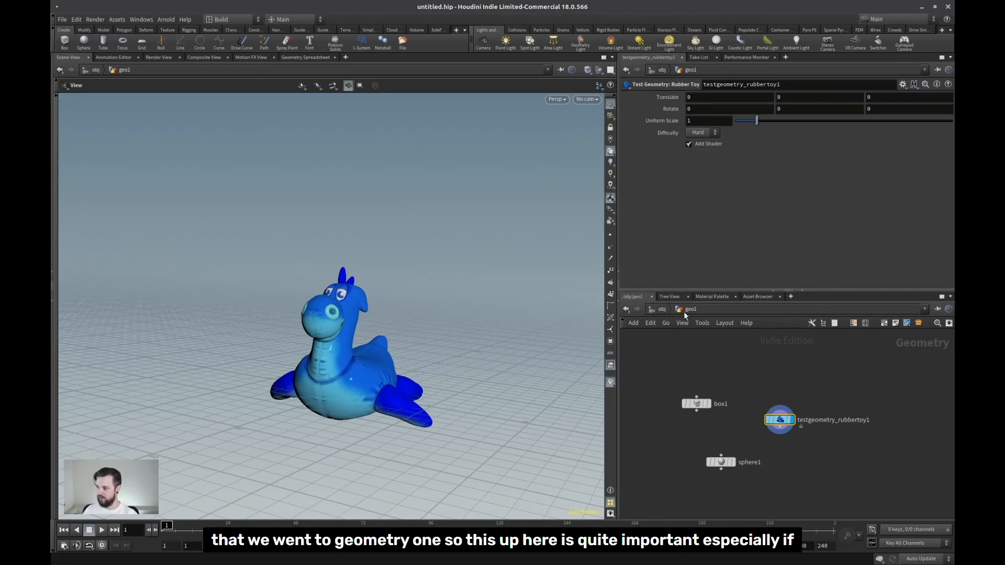
click(742, 372)
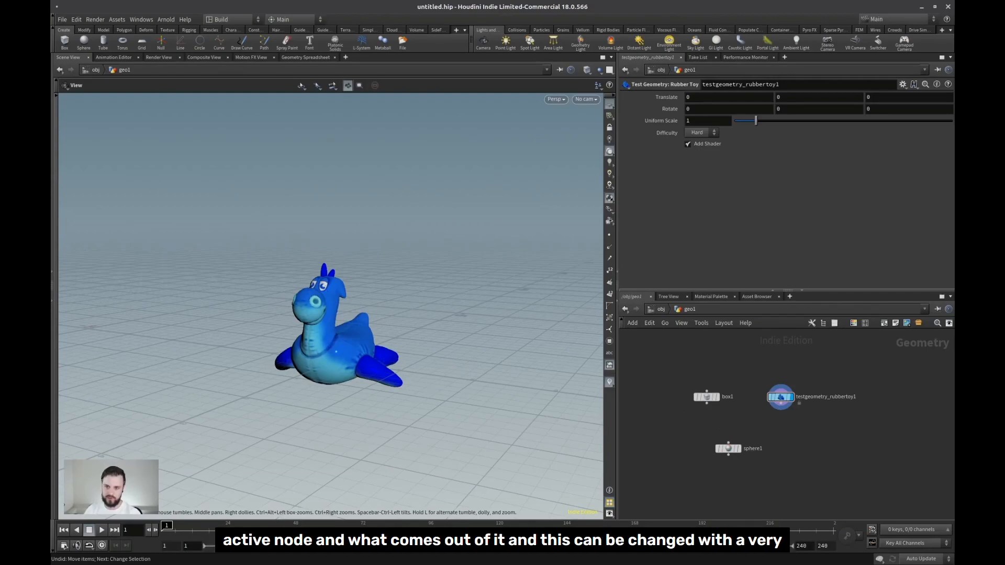
- Move the display flag repeatedly between box1, sphere1 and the rubber toy to compare them, finishing on the rubber toy
scroll(743, 379, up, 2)
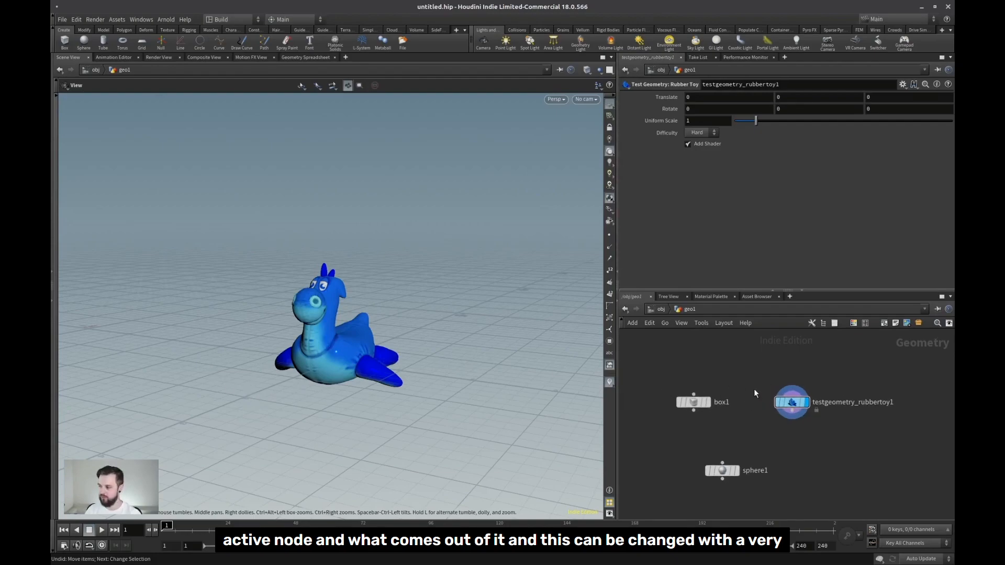
mouse_move(806, 407)
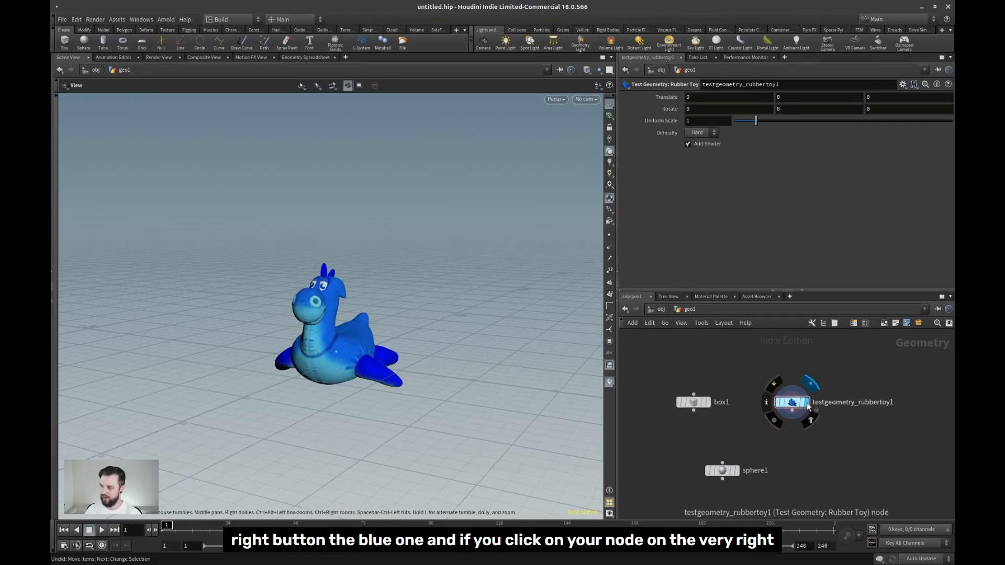
click(708, 402)
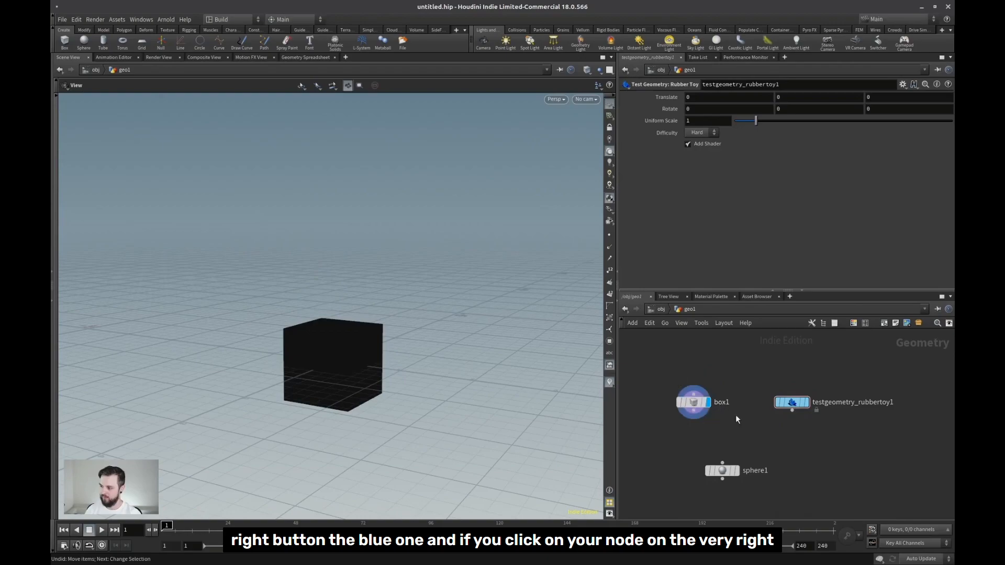
click(739, 470)
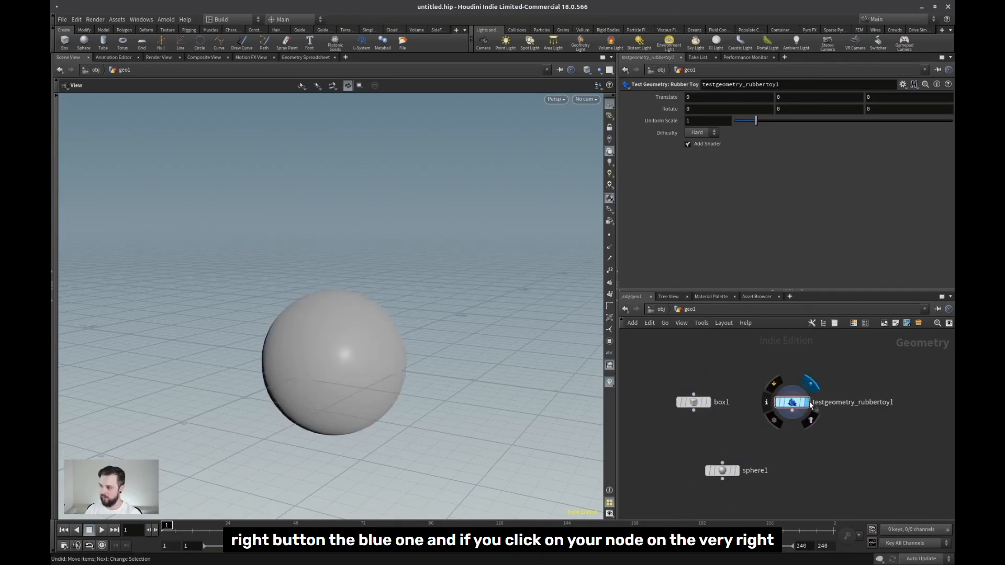
click(806, 402)
click(707, 402)
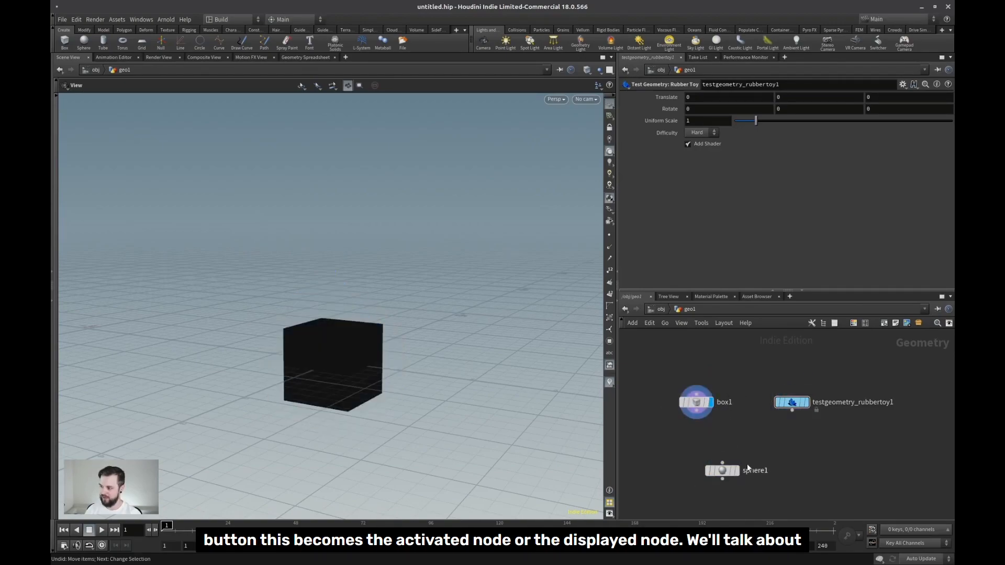
click(737, 471)
click(806, 402)
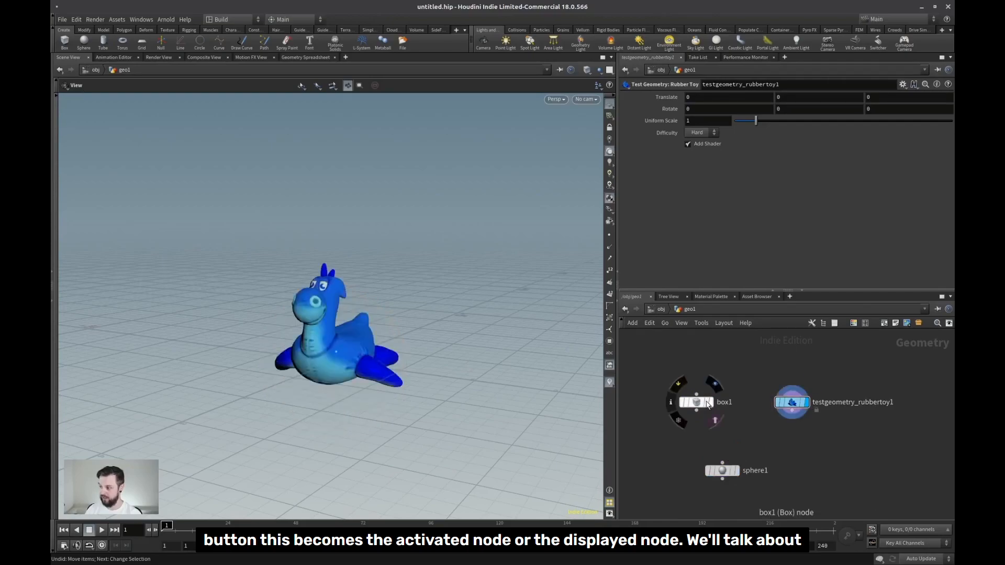
click(708, 402)
click(737, 471)
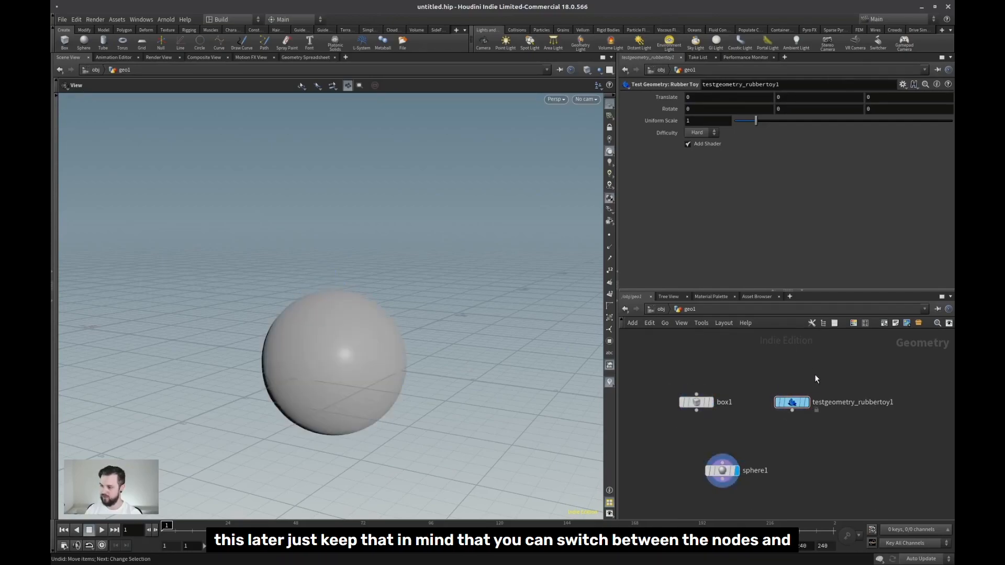
click(806, 404)
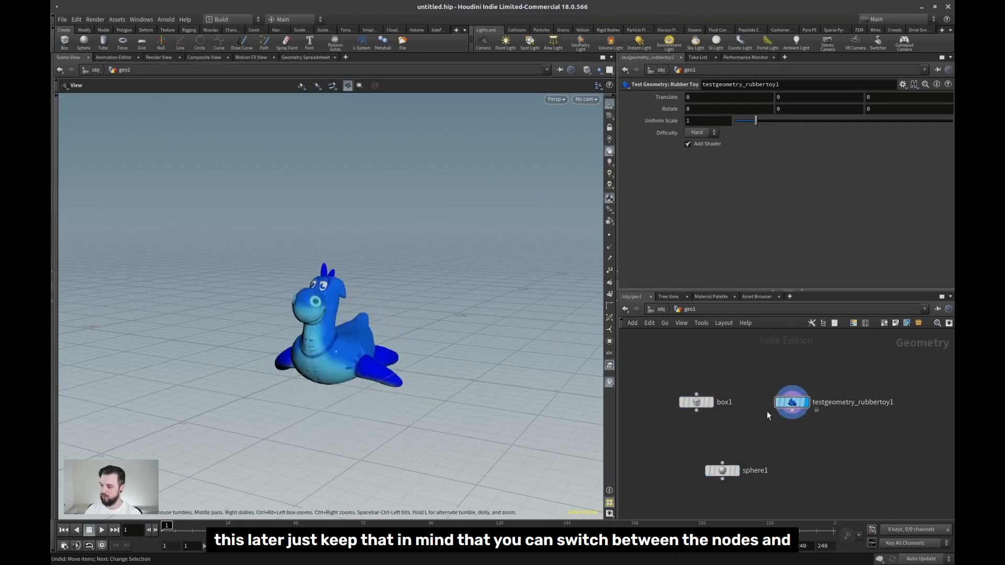
- Set the display flag on box1 so the viewport shows the box
drag(348, 315, 304, 341)
scroll(341, 330, up, 3)
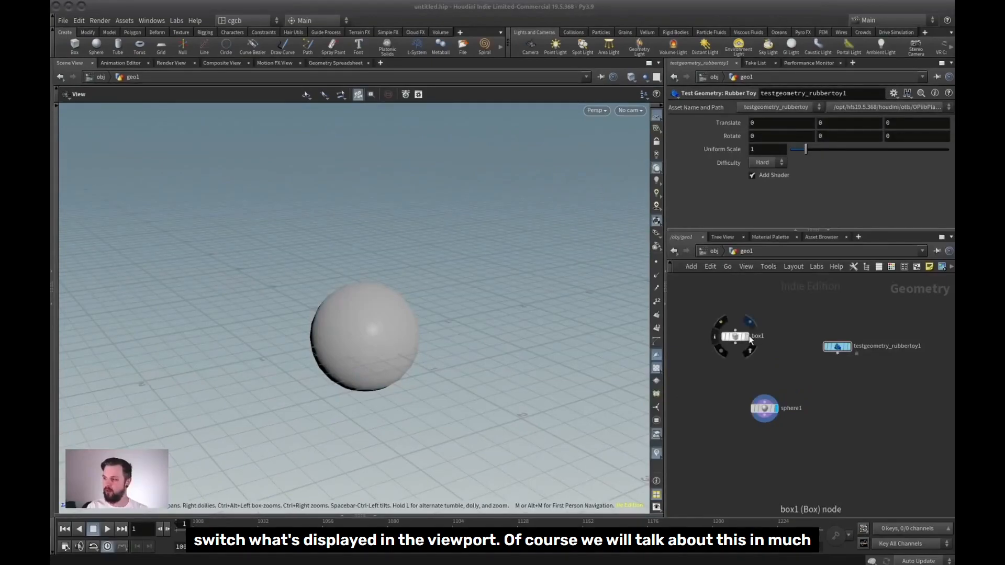
click(747, 337)
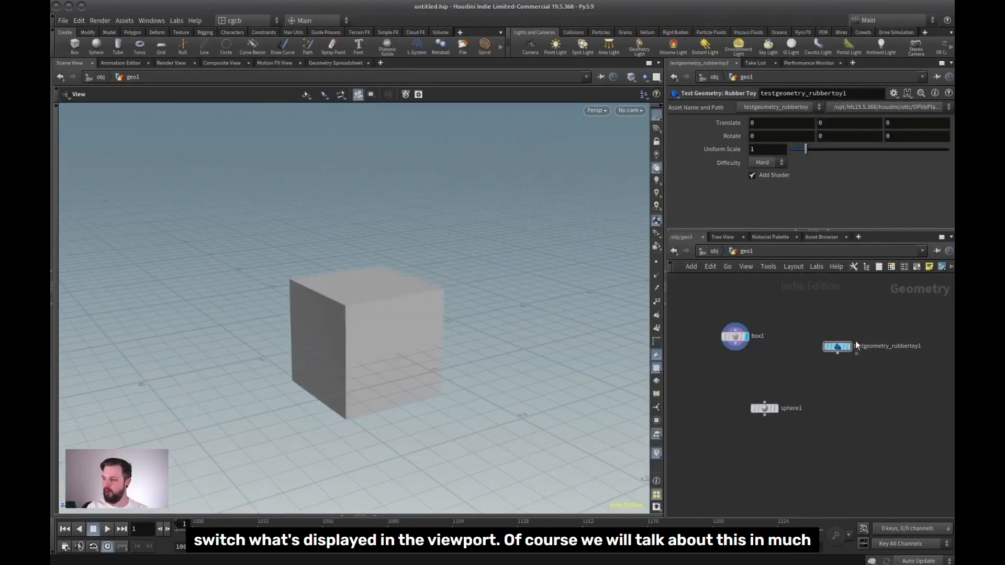
- Switch the display flag repeatedly among the rubber toy, sphere1 and box1 to compare them, finishing on sphere1
click(849, 347)
click(774, 408)
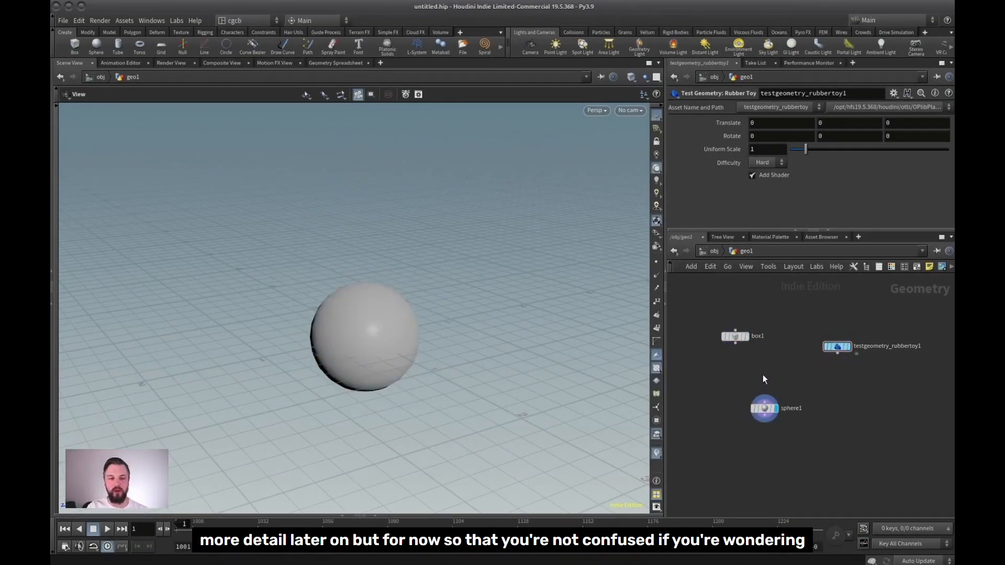
click(748, 337)
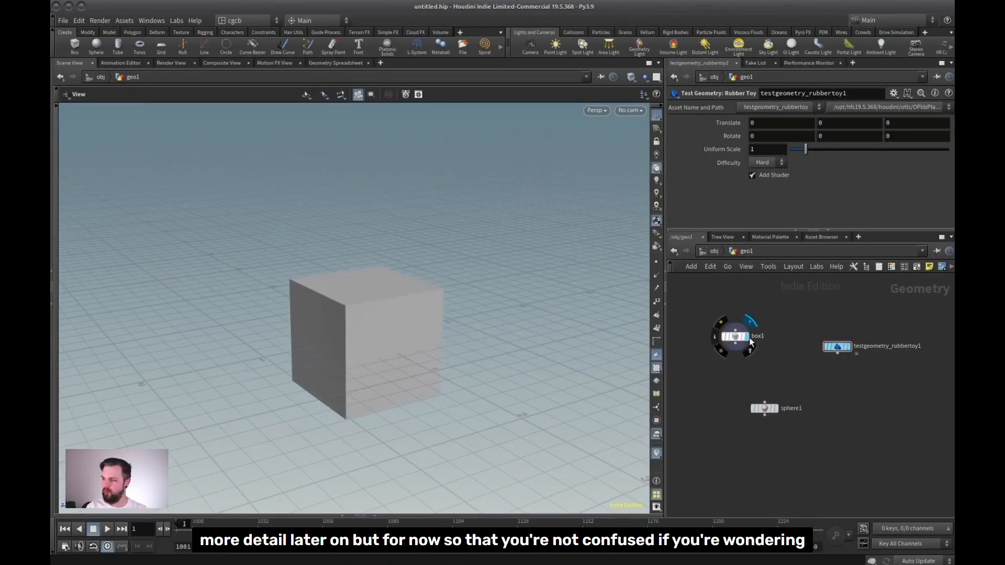
click(848, 346)
click(775, 407)
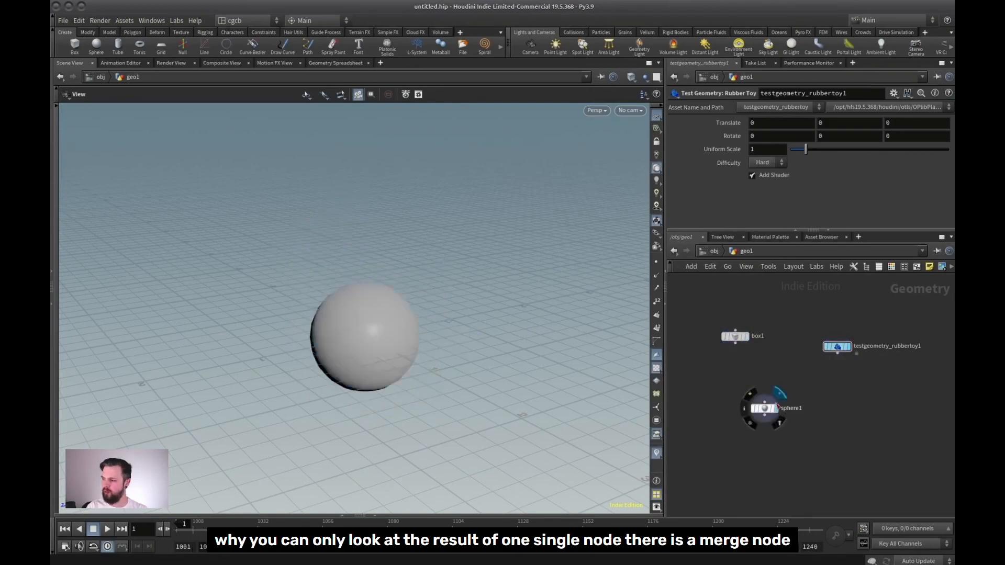
click(747, 337)
click(848, 347)
click(775, 408)
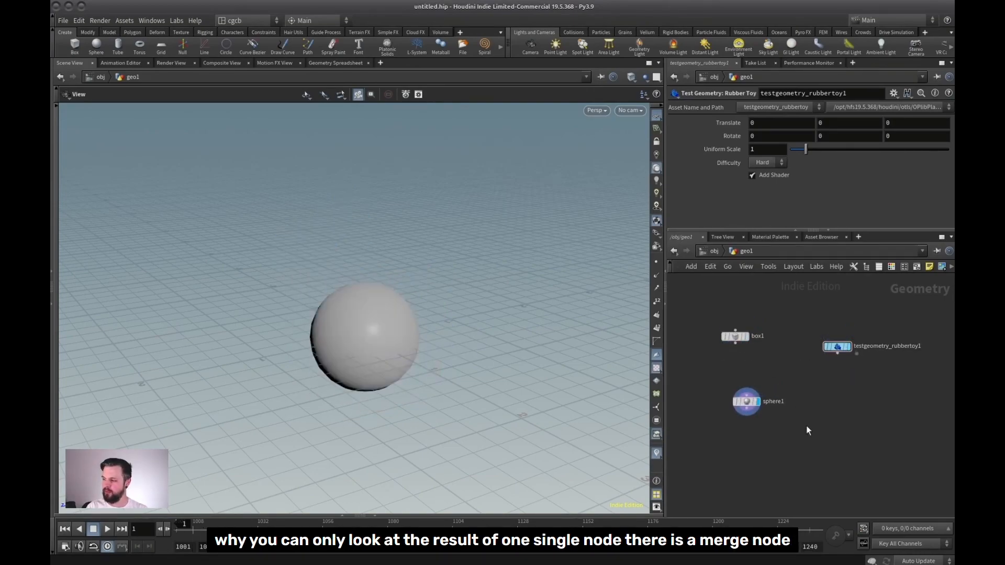
- Create a Merge node below the rubber toy node in geo1
key(Tab)
text(merge)
key(Return)
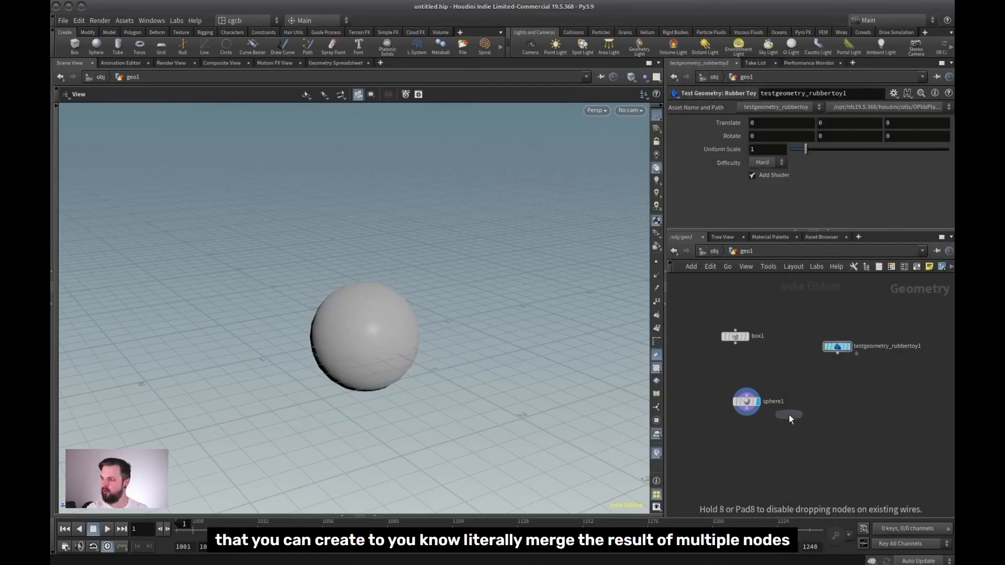
click(819, 440)
- Connect sphere1, box1 and the rubber toy to the merge node's input and set the display flag on the merge node
click(747, 413)
click(819, 434)
click(735, 342)
click(819, 434)
click(838, 354)
click(822, 434)
click(830, 441)
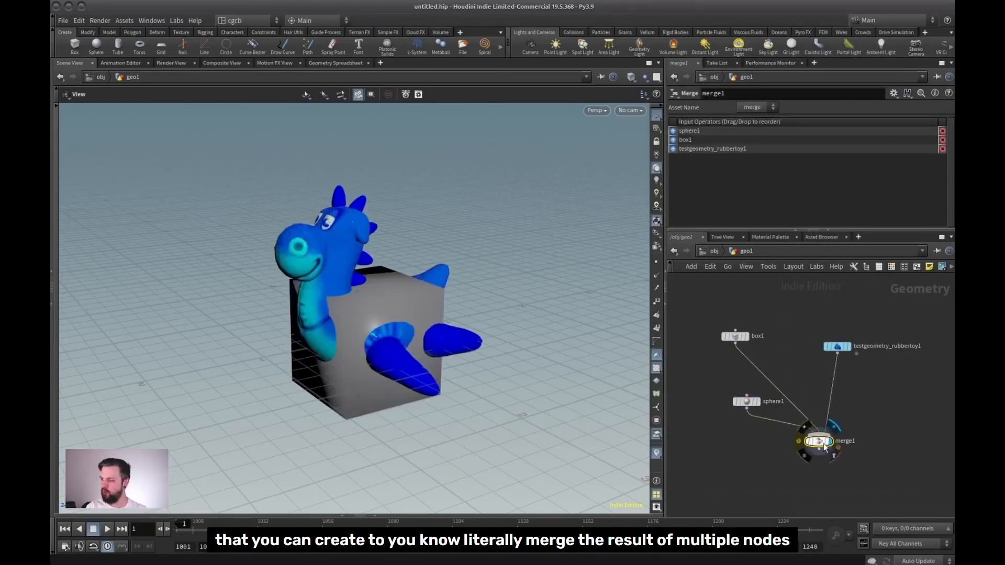
- Move the sphere1 node away from the merge node and display the rubber toy, box1 and sphere1 one after another
drag(341, 325, 348, 314)
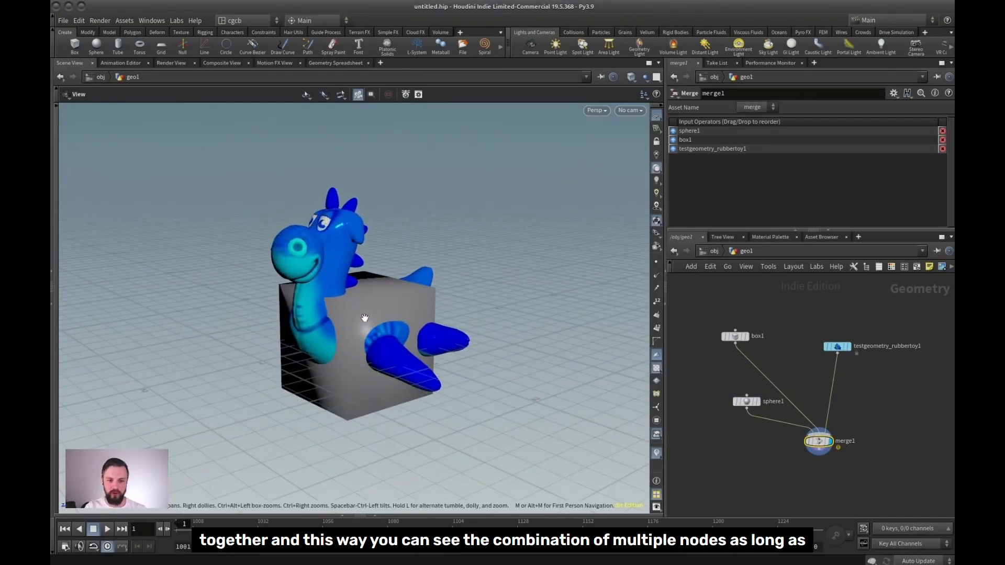
drag(747, 401, 729, 408)
mouse_move(836, 441)
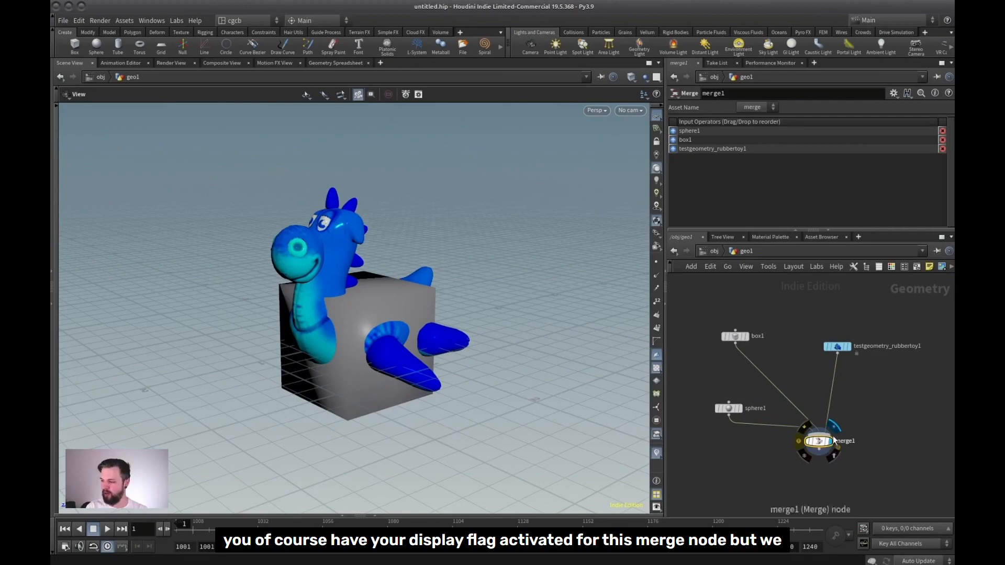
click(847, 346)
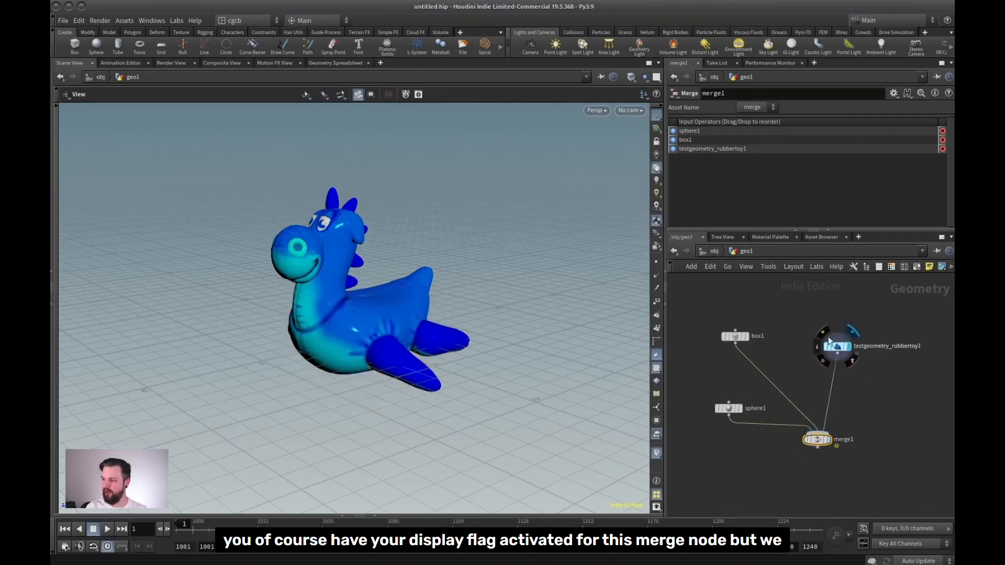
click(745, 336)
click(739, 408)
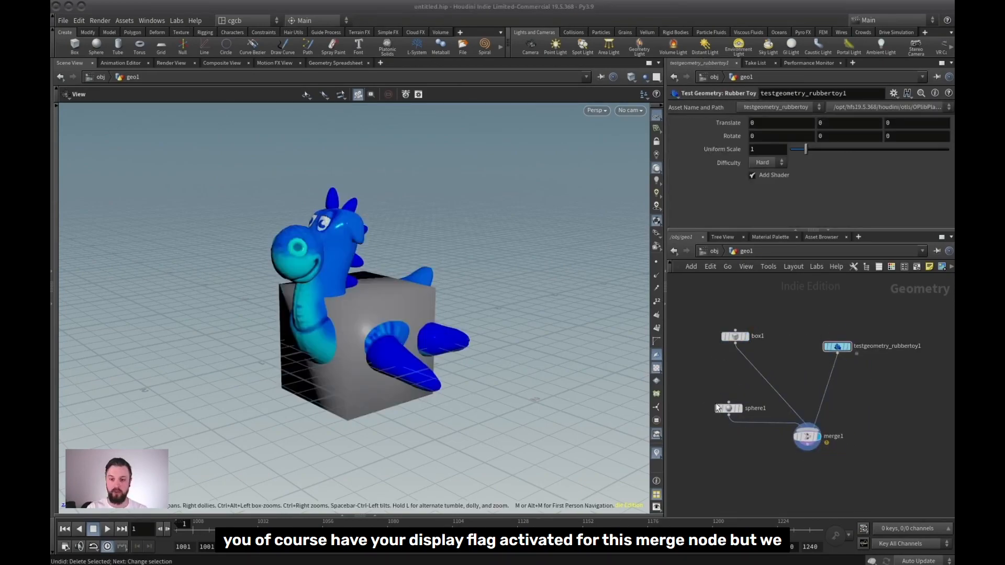
- Delete the merge1 node from the geo1 network
drag(874, 412, 755, 467)
key(Delete)
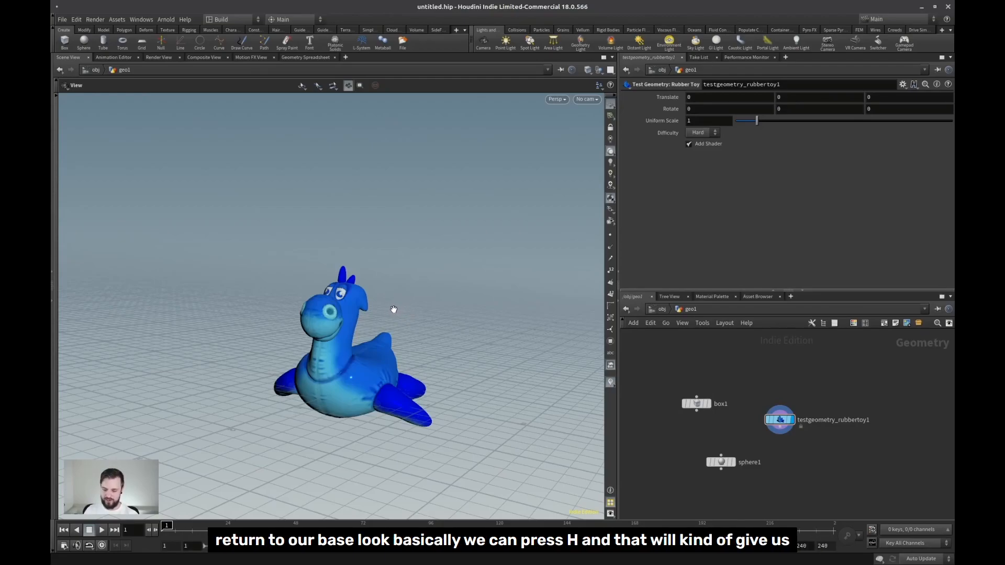
- Home the viewport on the scene, move the view away from the rubber toy, refocus on the selected node and home again
key(space+h)
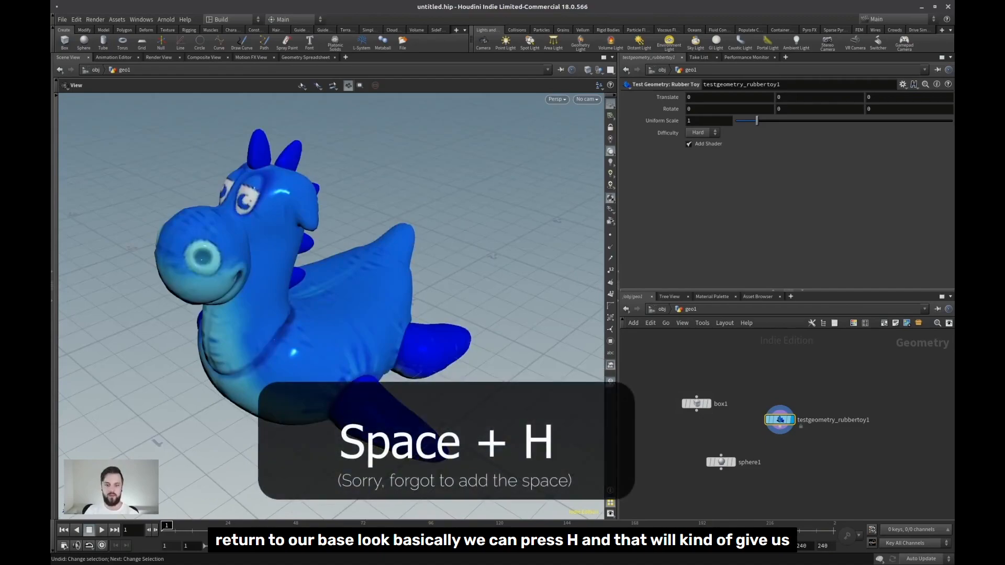
scroll(386, 291, down, 3)
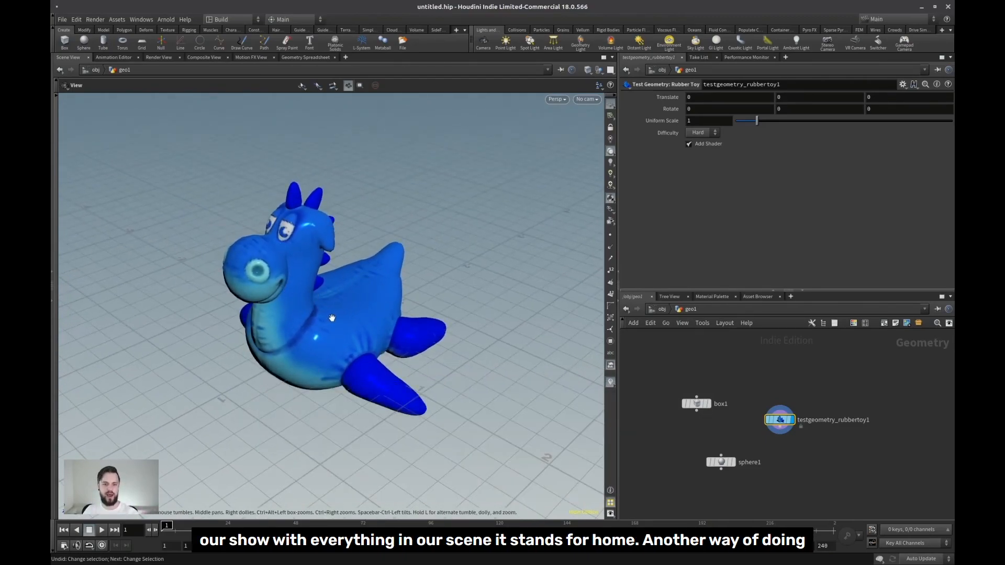
scroll(342, 327, down, 5)
drag(332, 317, 408, 284)
drag(487, 298, 411, 288)
drag(469, 264, 227, 271)
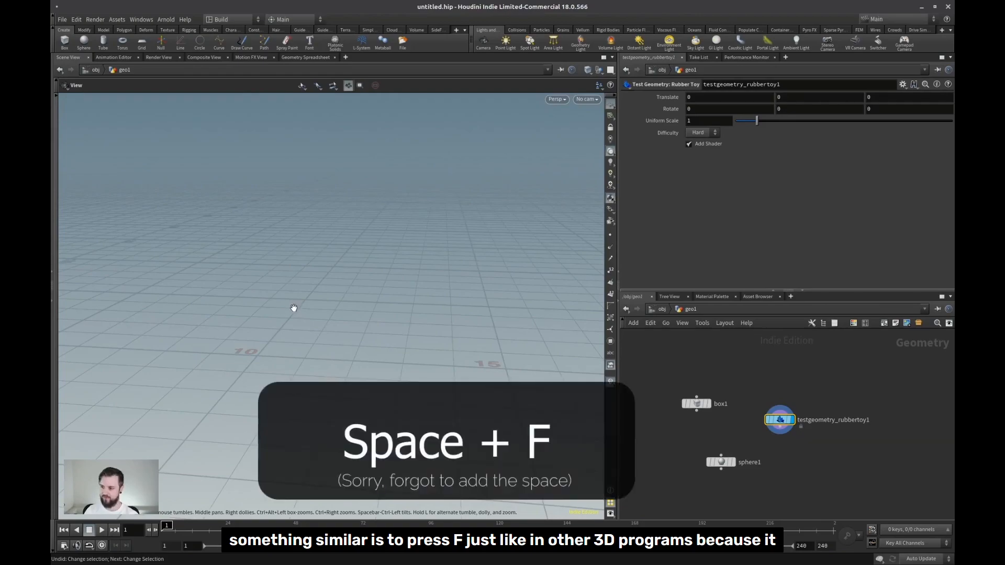
key(space+f)
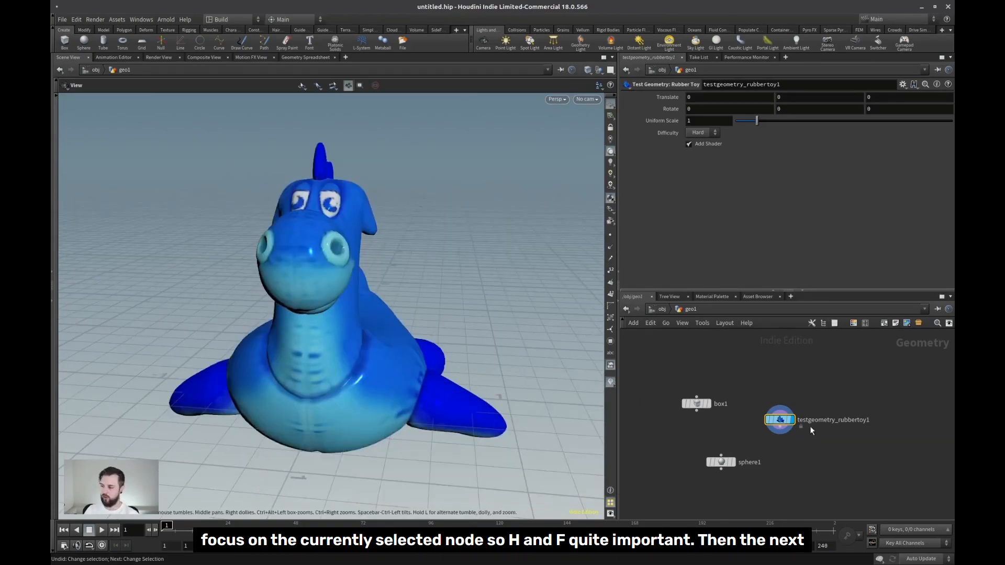
key(space+h)
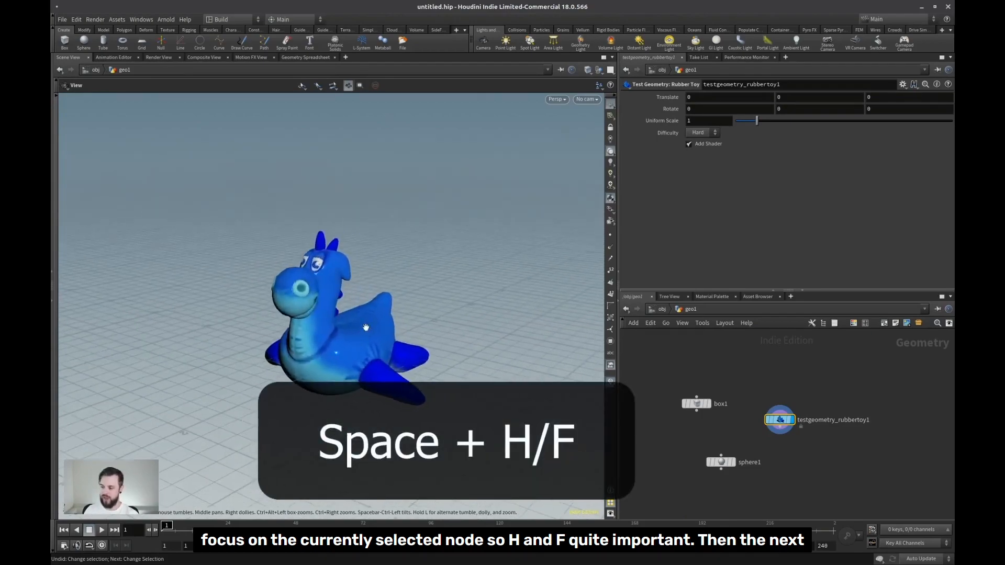
- View the rubber toy from the perspective, top, front and right views in turn
drag(391, 324, 365, 292)
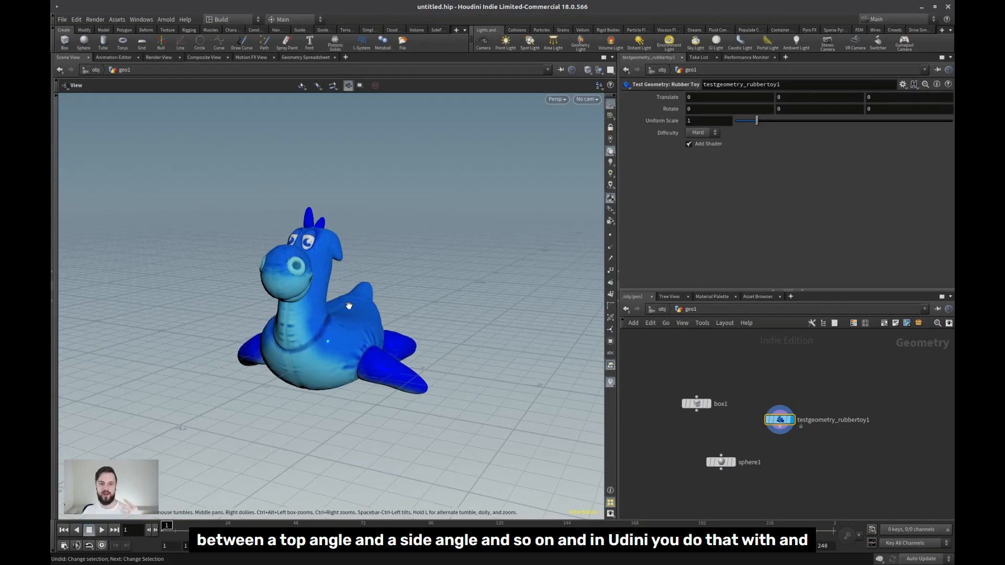
drag(420, 276, 372, 284)
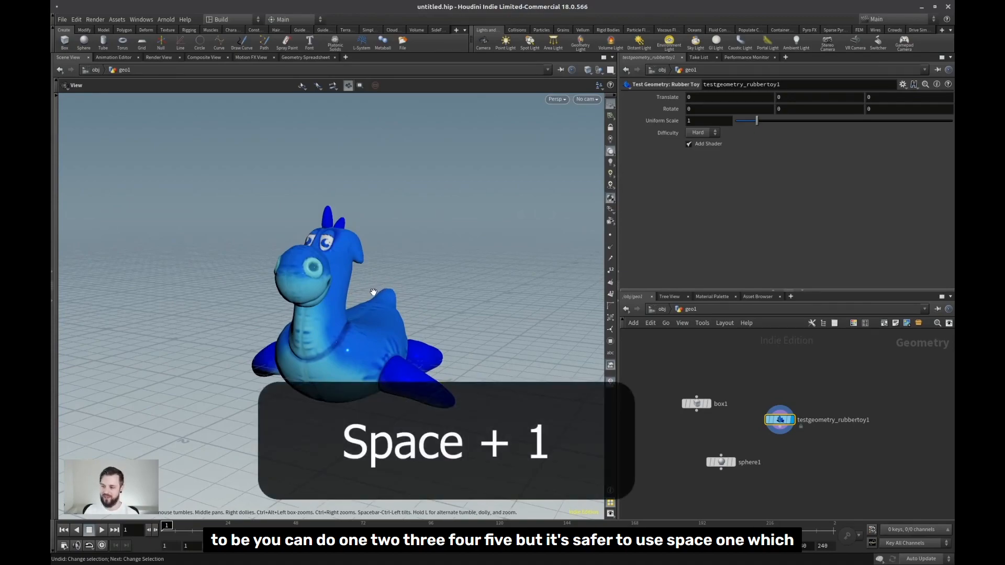
drag(400, 284, 385, 294)
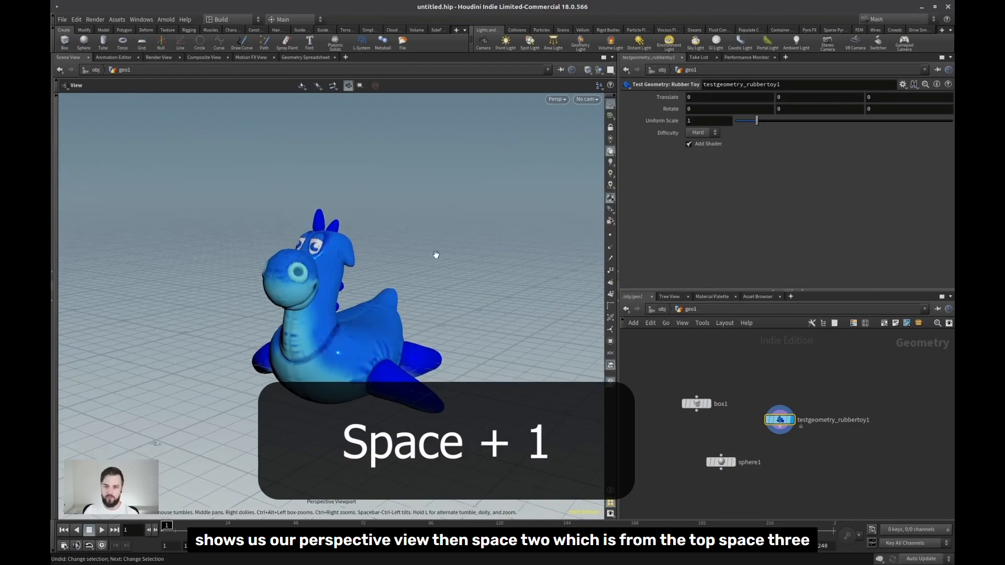
key(space+2)
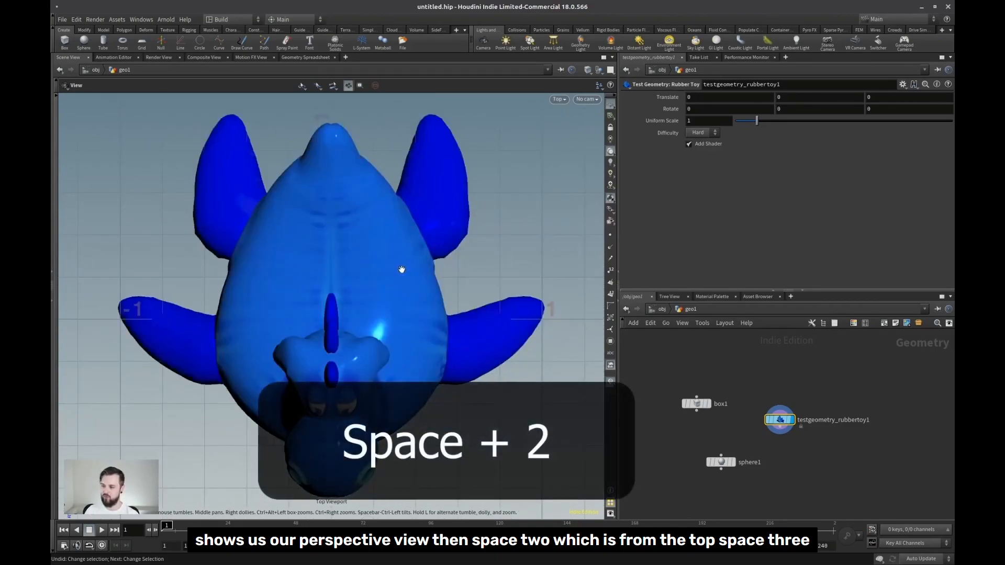
drag(407, 292, 362, 285)
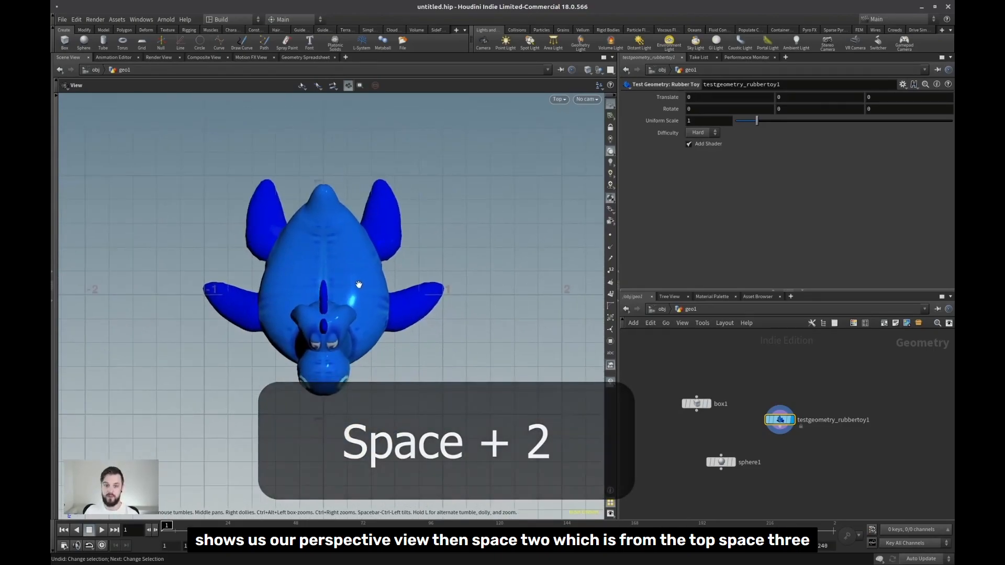
key(space+3)
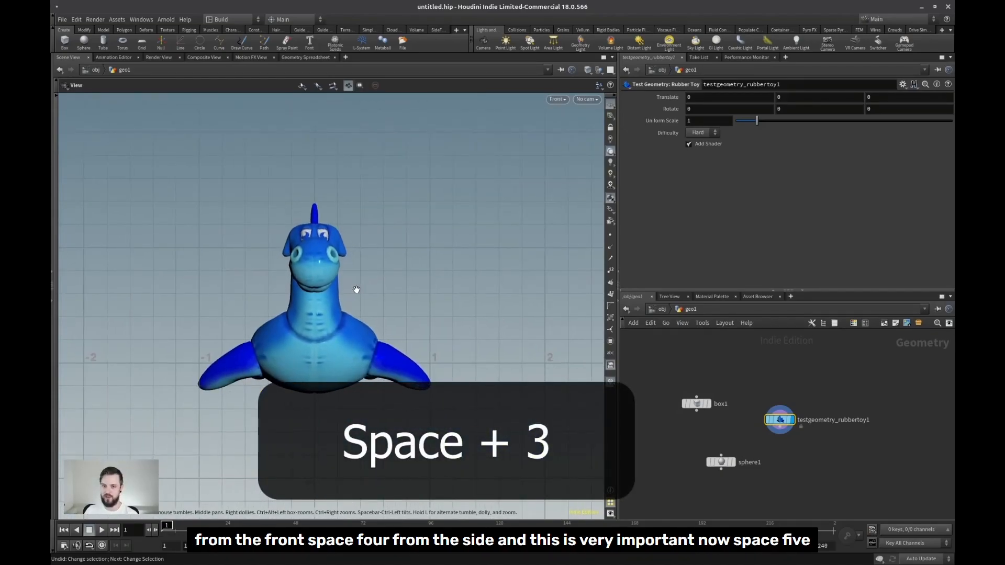
key(space+4)
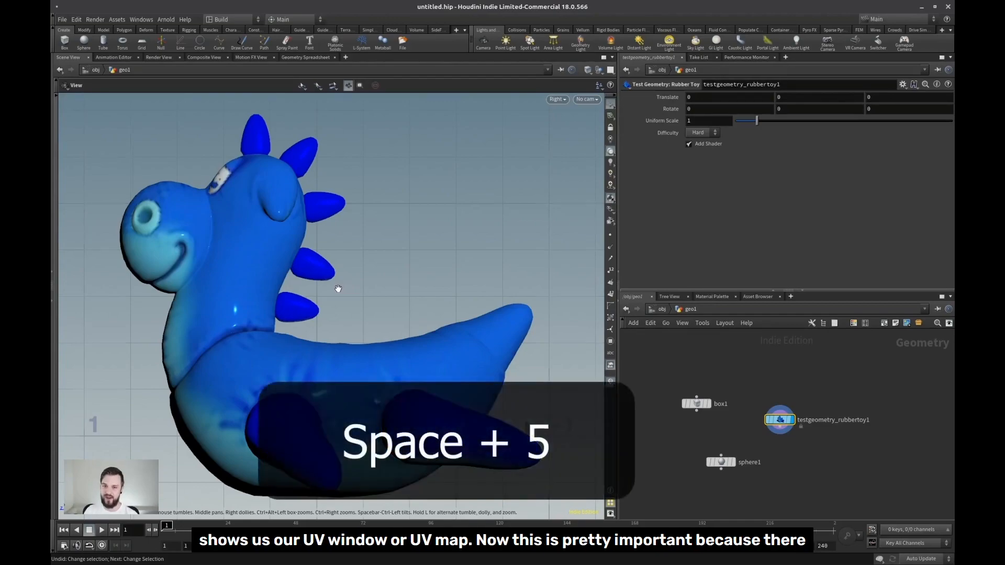
- Examine the rubber toy's UV layout in the viewport's UV view, and return to the perspective view
key(space+5)
right_drag(402, 298, 385, 285)
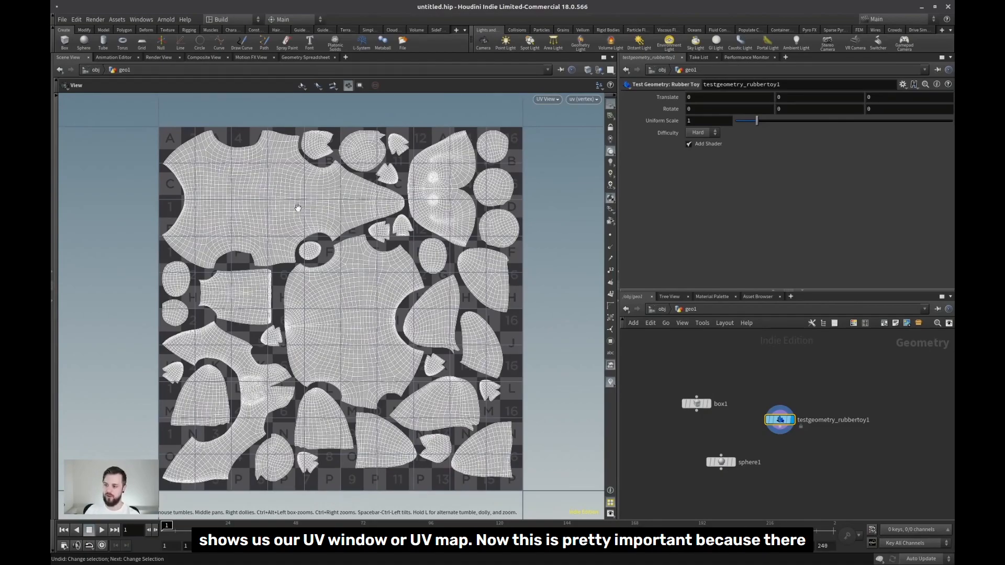
click(136, 22)
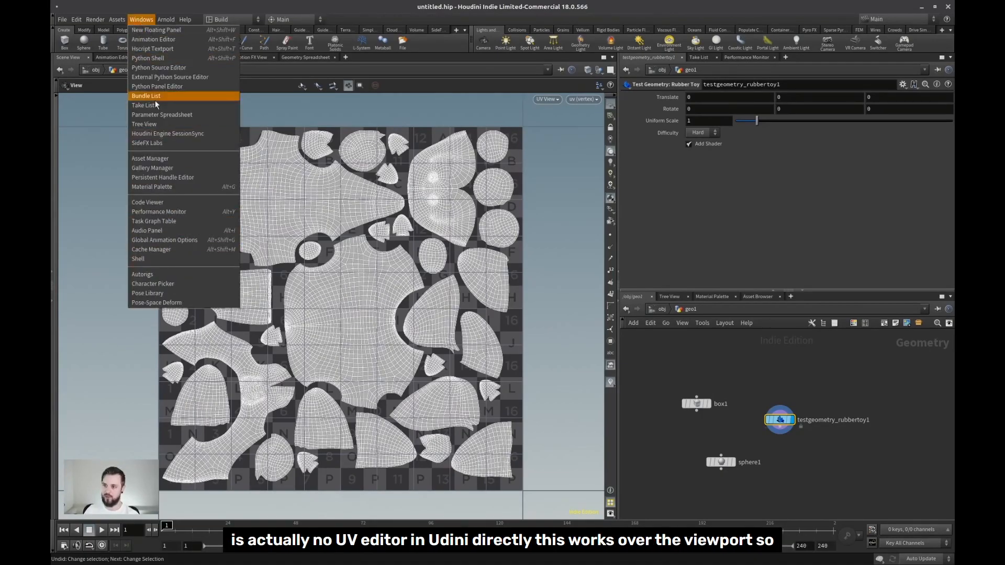
click(139, 20)
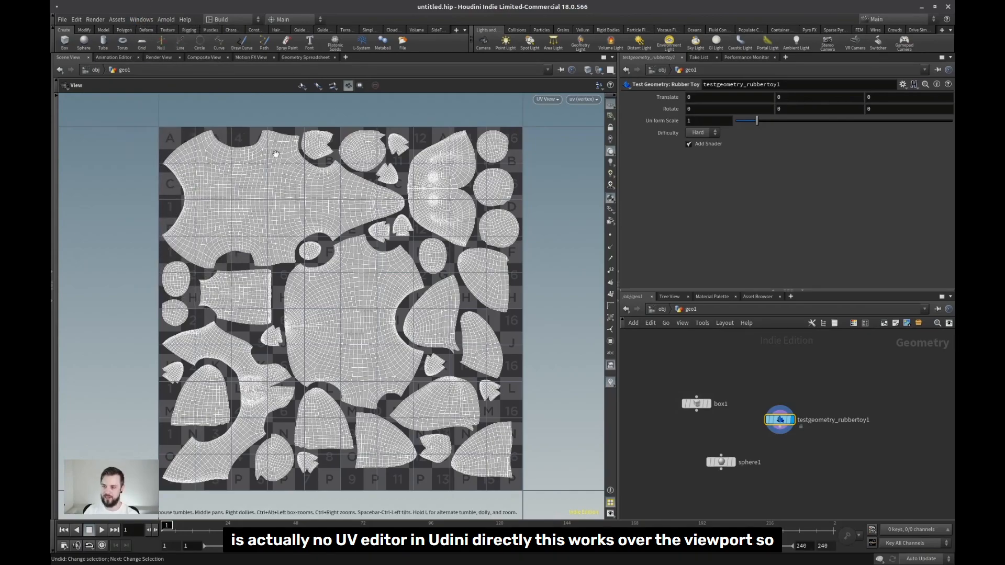
right_drag(331, 291, 297, 291)
middle_drag(321, 300, 303, 265)
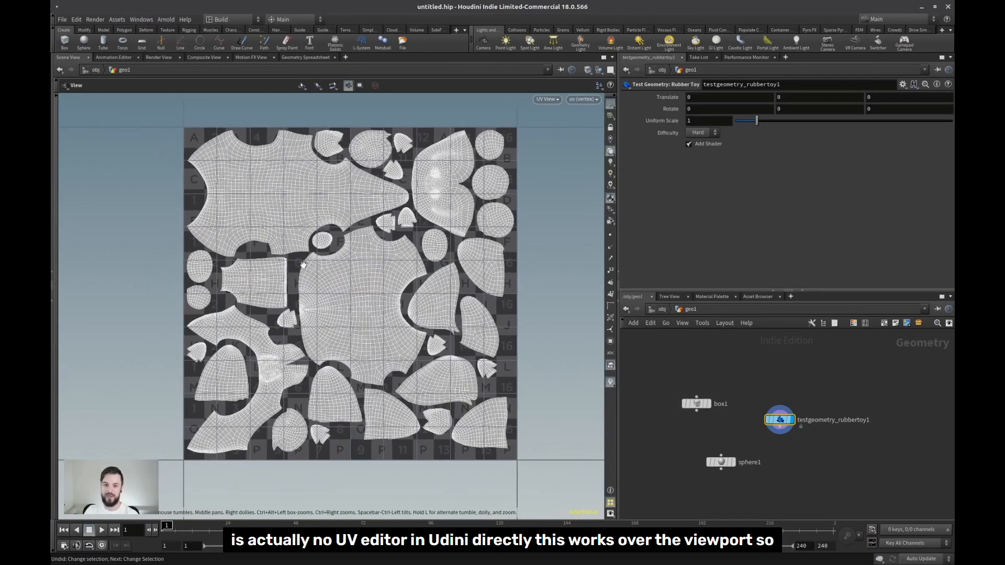
middle_drag(332, 232, 309, 275)
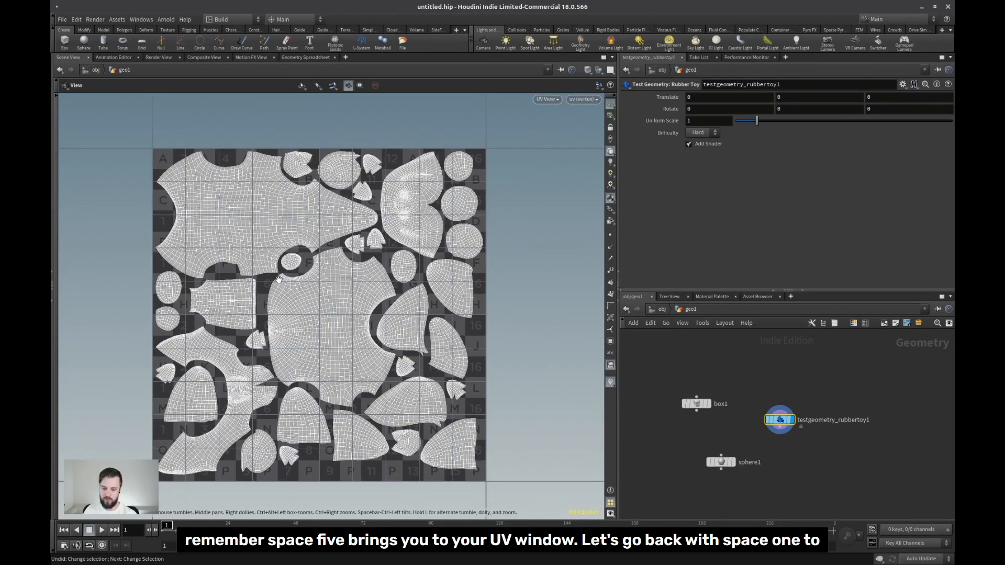
mouse_move(303, 276)
middle_down()
mouse_move(351, 304)
mouse_move(372, 294)
mouse_move(365, 286)
middle_up()
middle_drag(306, 304, 322, 282)
scroll(321, 281, up, 1)
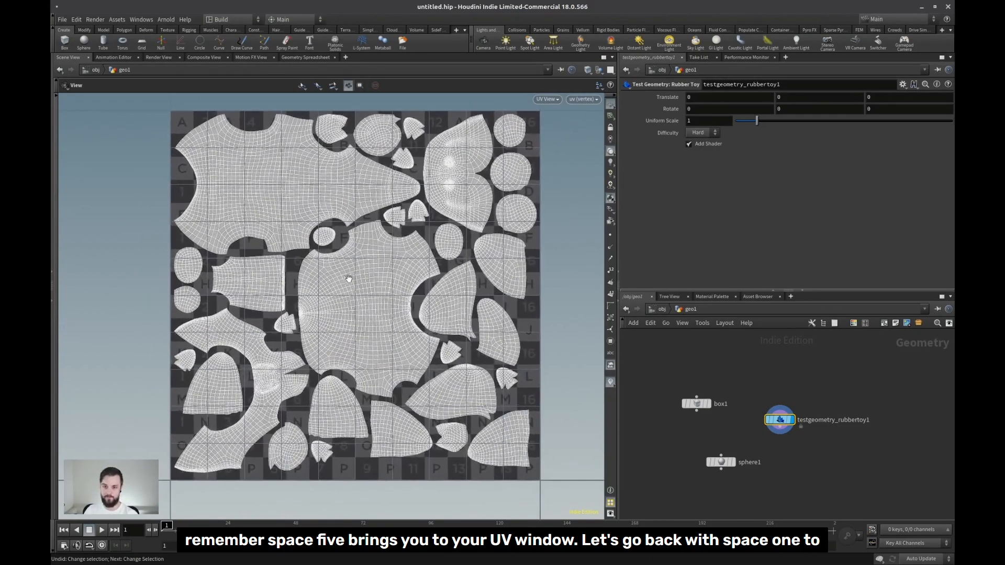
key(space+1)
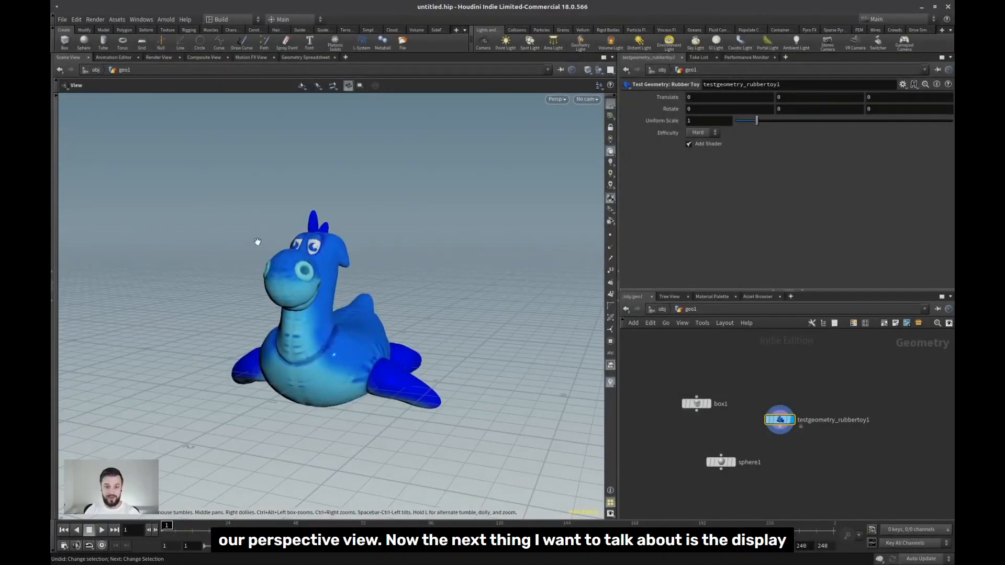
drag(395, 267, 405, 260)
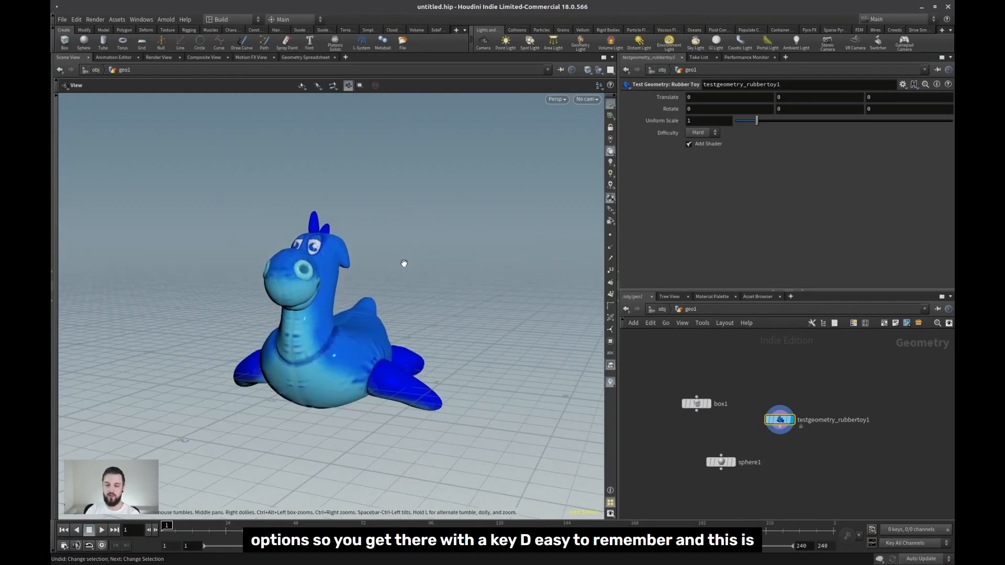
- Open the viewport's Display Options, move the dialog clear of the rubber toy and show the Background settings
key(d)
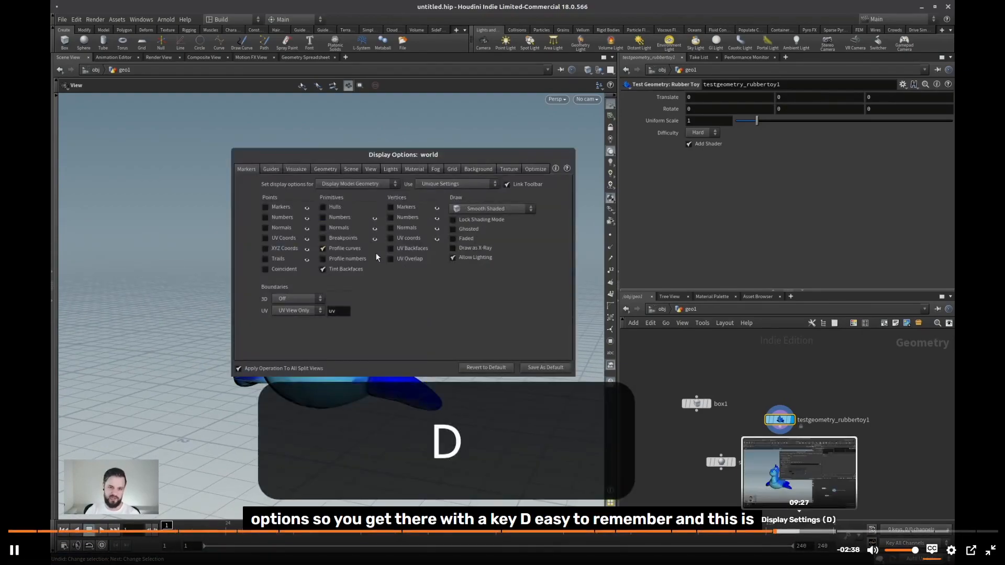
drag(397, 154, 488, 109)
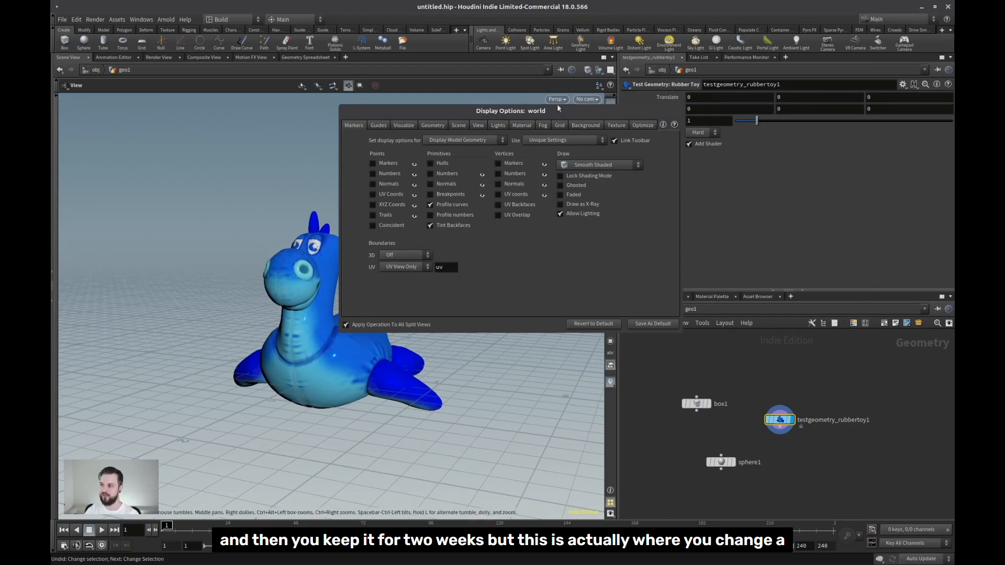
mouse_move(465, 111)
mouse_down()
mouse_move(492, 117)
mouse_move(472, 119)
mouse_up()
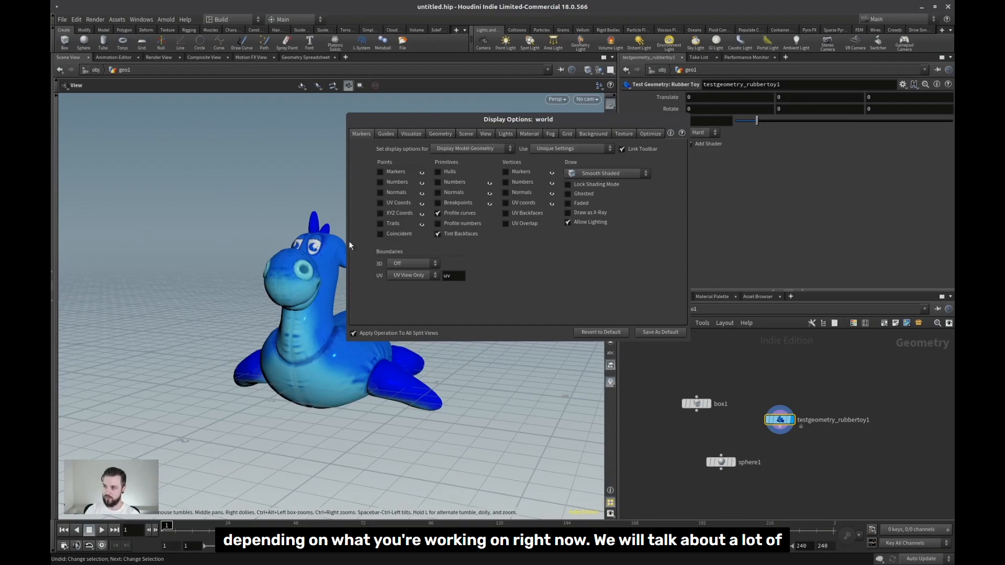
drag(601, 127, 597, 121)
click(589, 127)
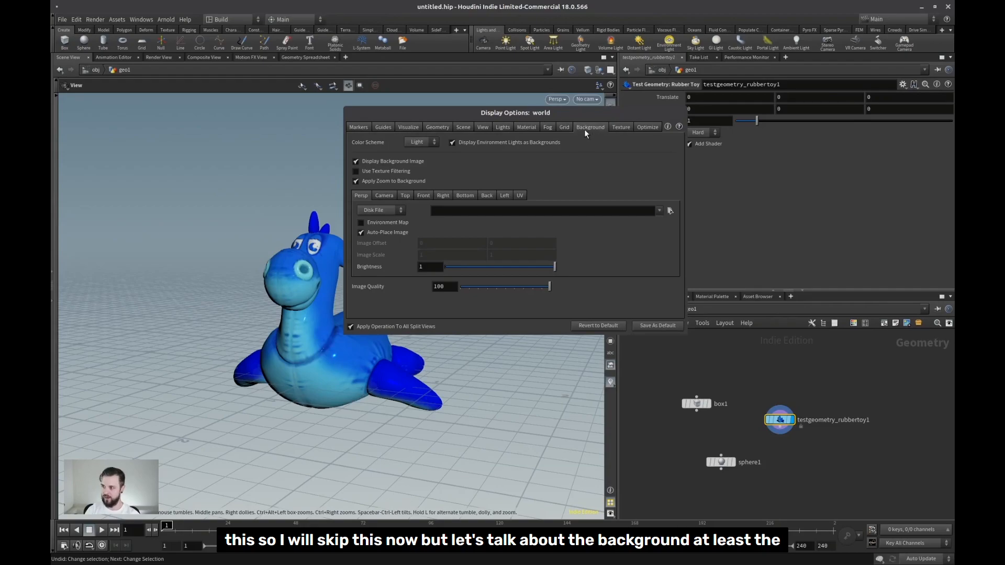
- Try the Dark and Grey color schemes for the viewport background with the dialog moved off the toy, and return to Light
click(422, 161)
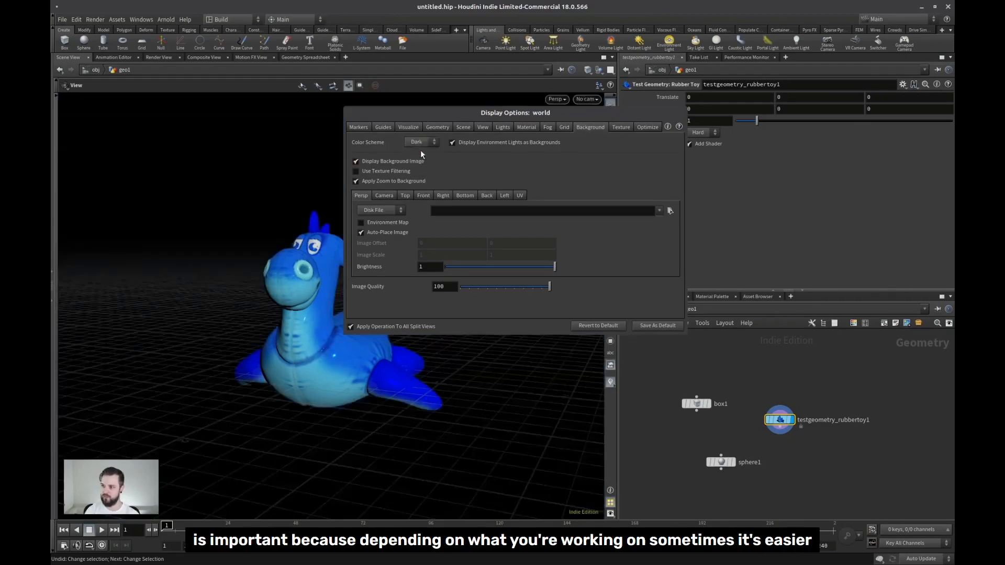
drag(570, 116, 727, 99)
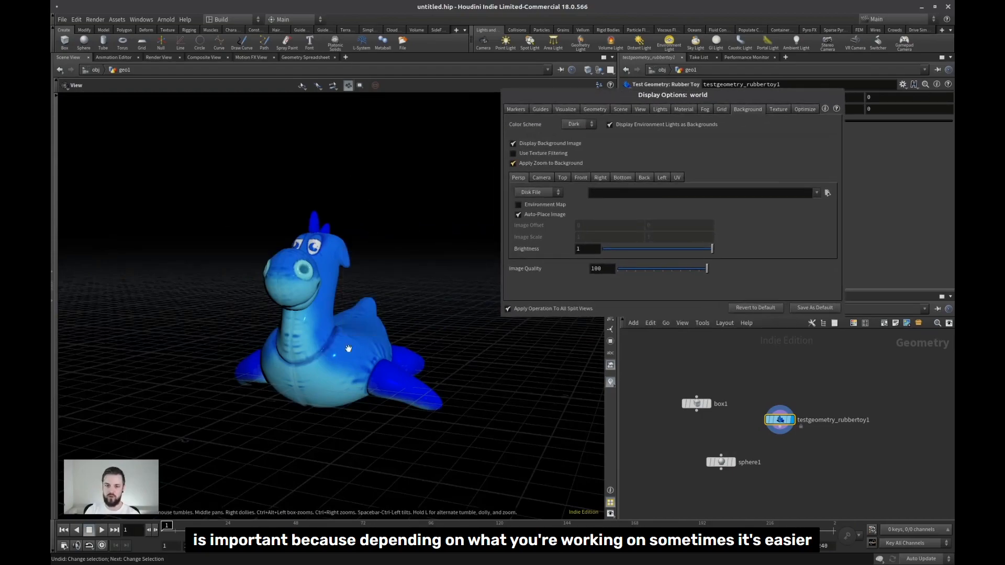
click(578, 123)
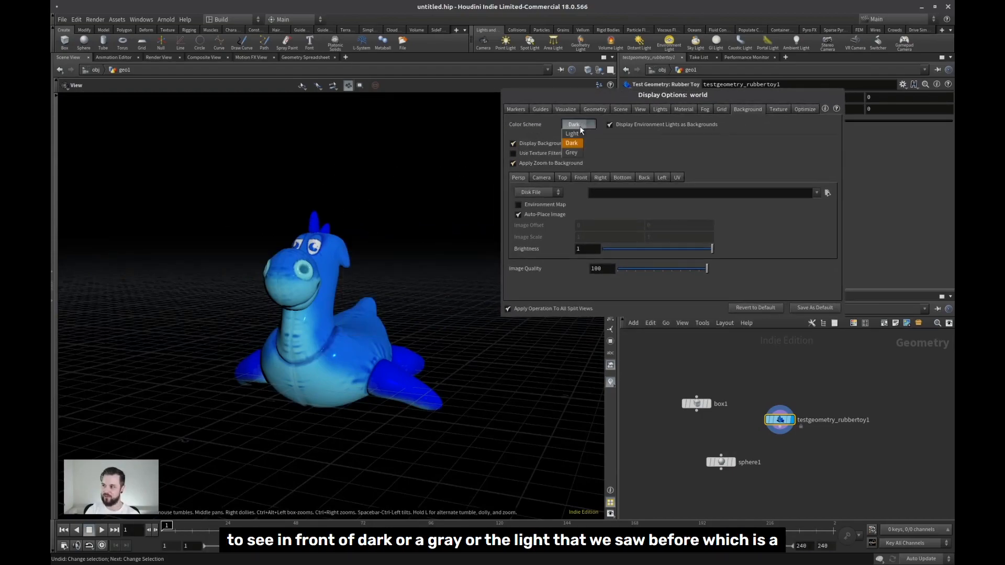
click(572, 153)
click(588, 124)
click(573, 134)
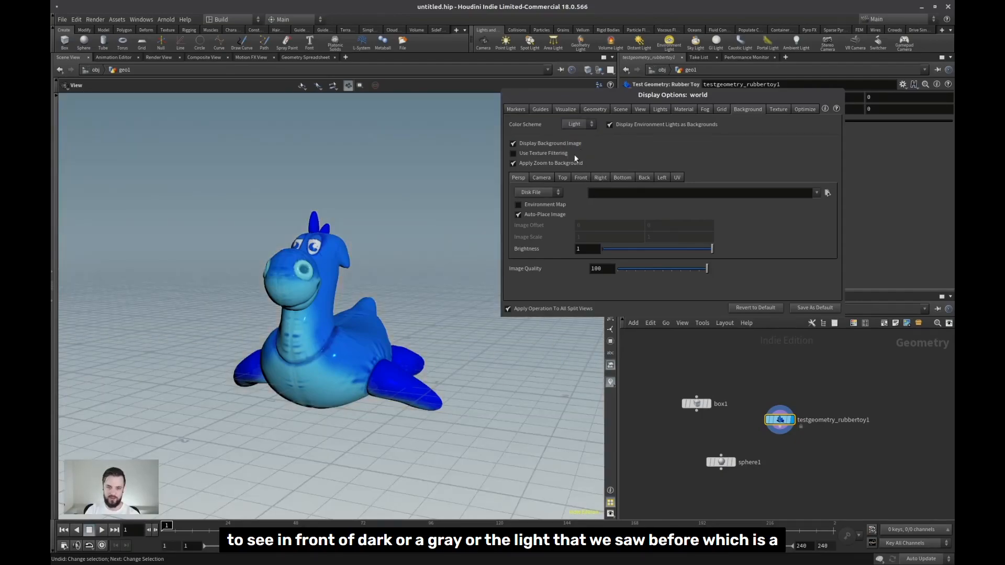
- Close the display options and show the rubber toy as Wireframe, followed by Flat Shaded
drag(381, 217, 381, 211)
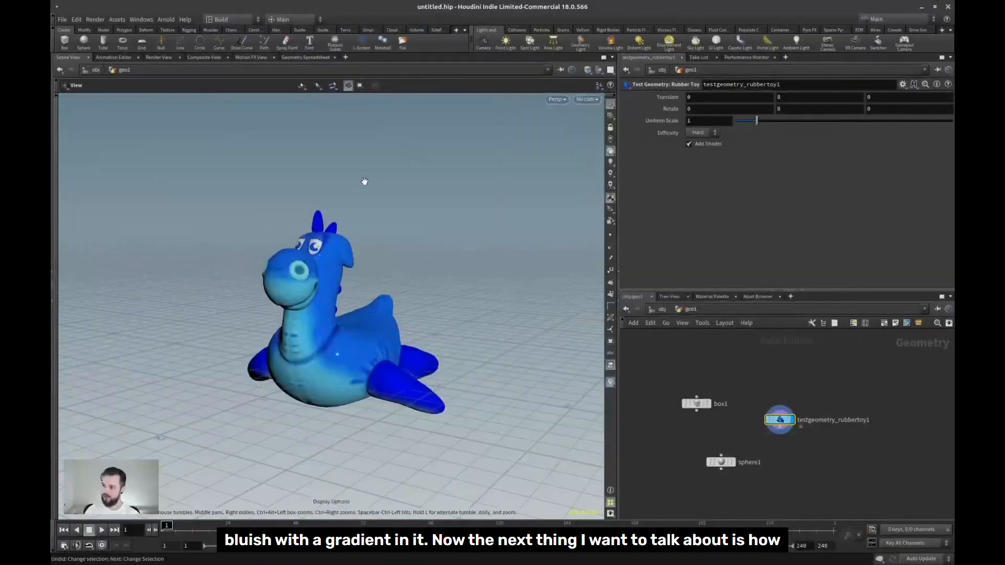
drag(364, 181, 362, 285)
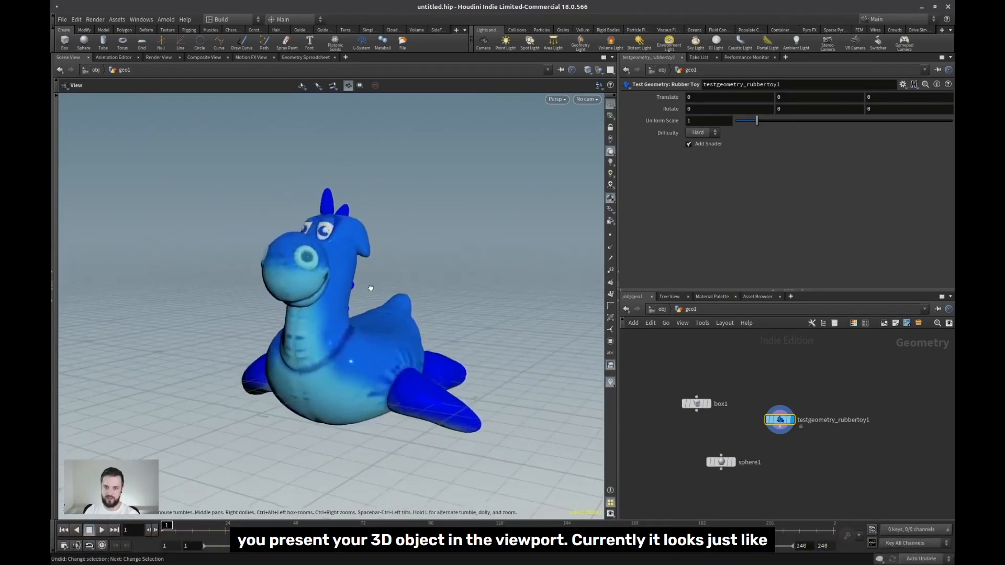
drag(401, 317, 328, 291)
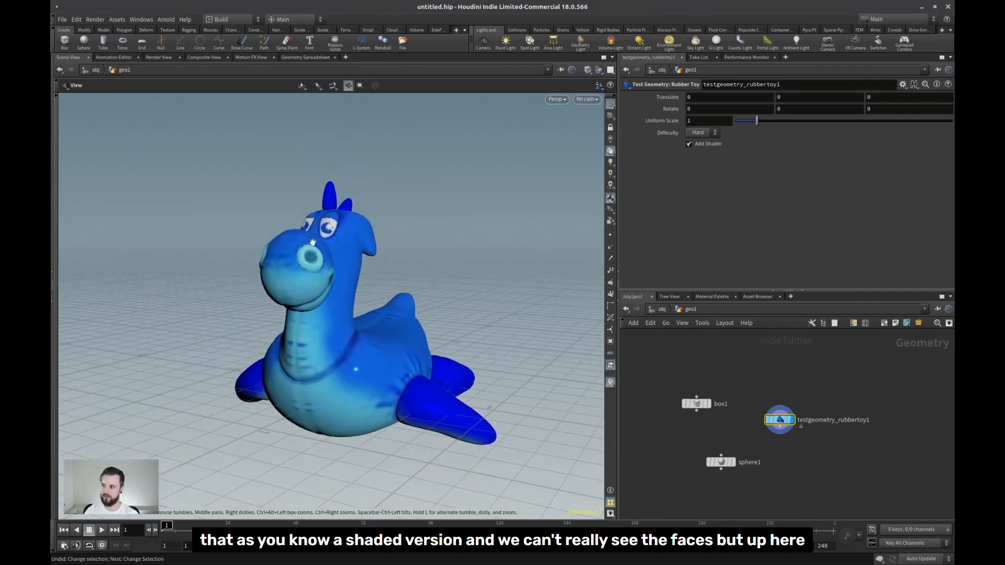
click(587, 71)
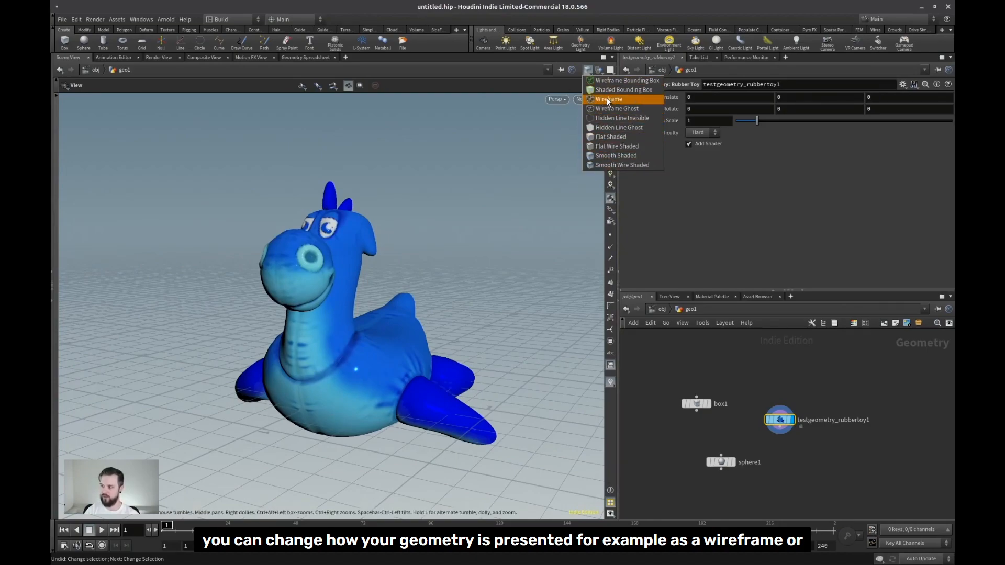
click(607, 98)
click(589, 74)
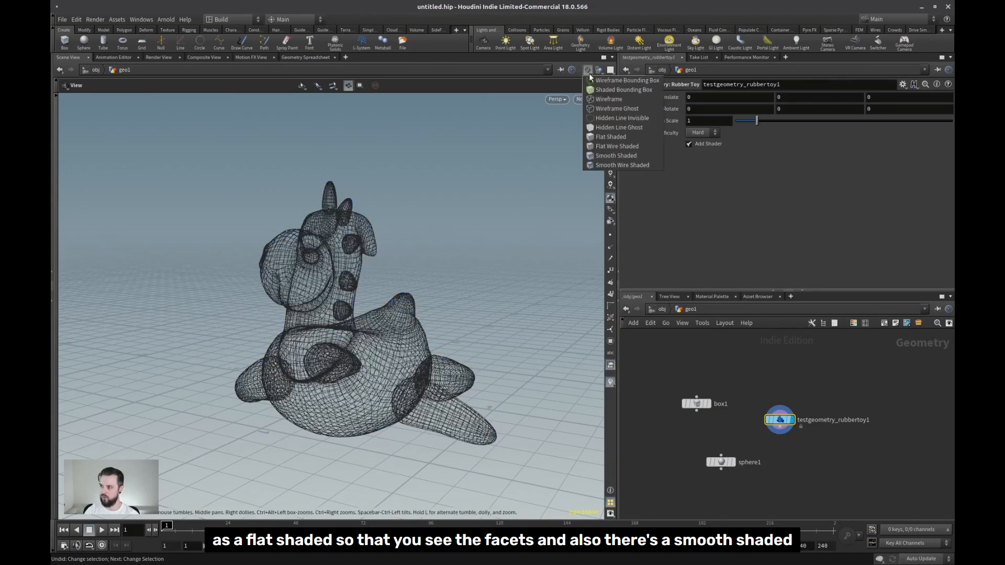
click(612, 136)
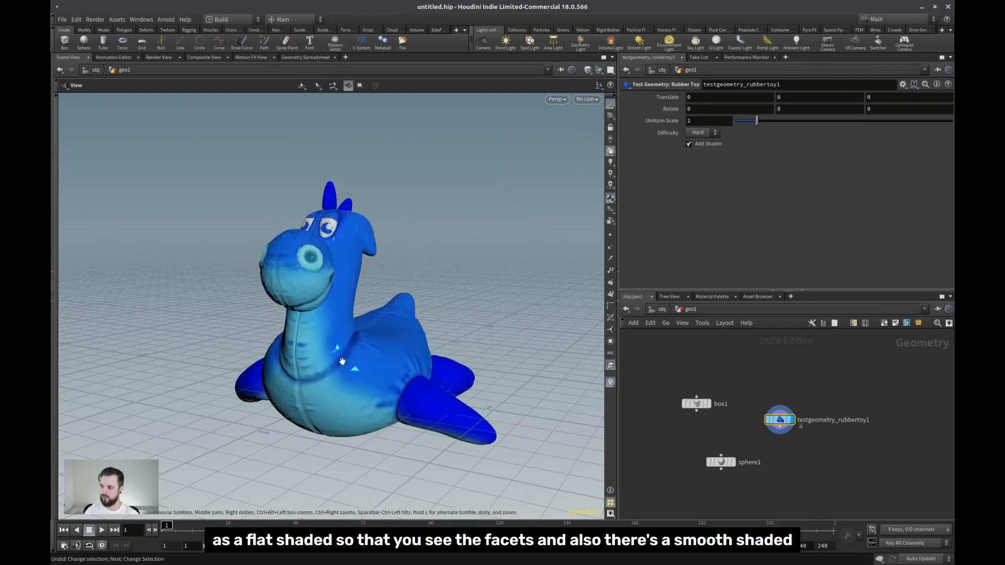
- Switch the viewport shading of the rubber toy to Smooth Shaded, and from there to Smooth Wire Shaded
click(589, 73)
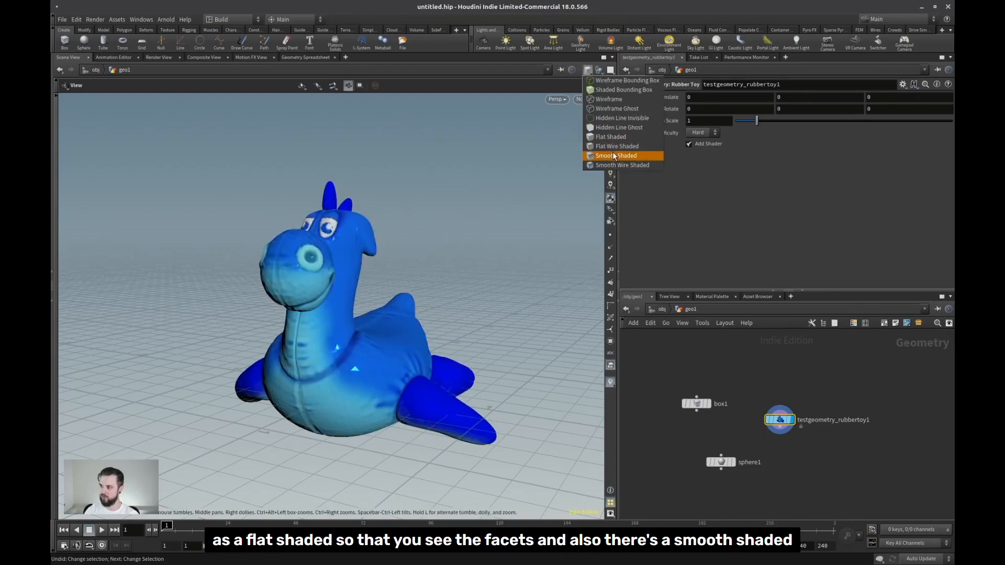
click(612, 156)
click(588, 69)
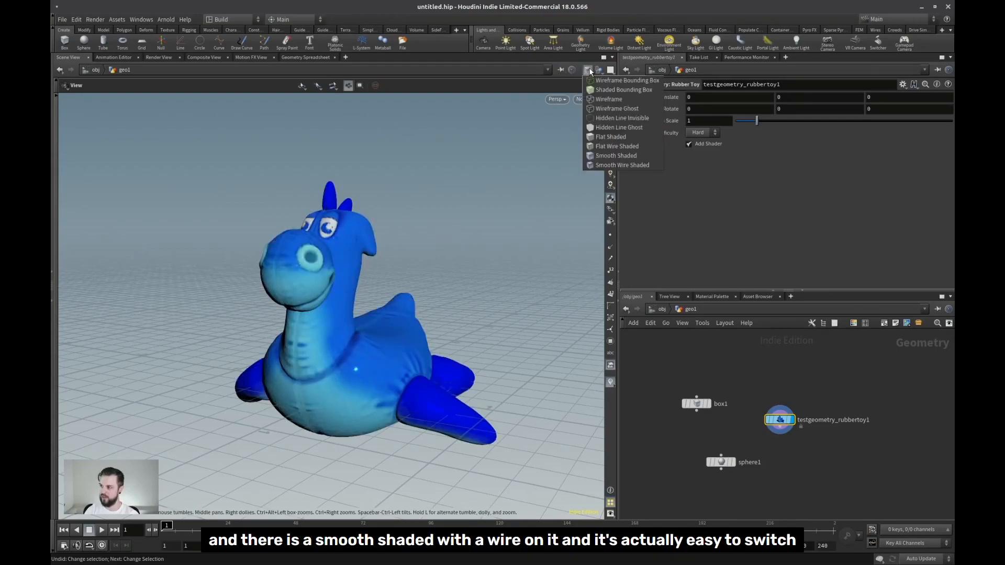
click(609, 164)
mouse_move(497, 258)
mouse_down()
mouse_move(417, 233)
mouse_move(445, 244)
mouse_move(436, 241)
mouse_move(450, 233)
mouse_up()
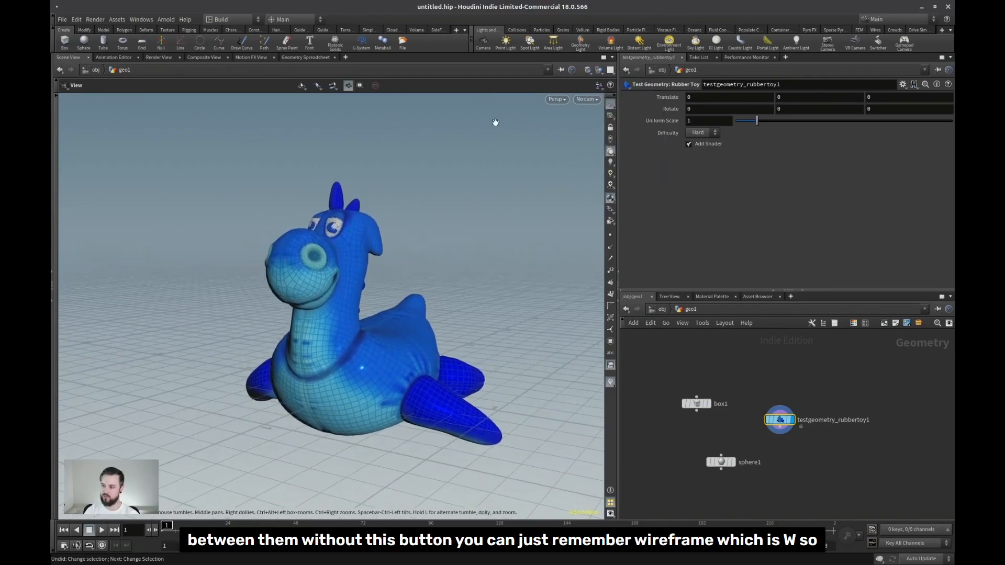
- Toggle the rubber toy repeatedly between wireframe and shaded display, ending in the wire-over-shaded display
click(588, 70)
click(471, 202)
right_drag(471, 202, 438, 220)
mouse_move(443, 223)
mouse_down()
mouse_move(433, 253)
mouse_move(421, 206)
mouse_up()
key(w)
key(w)
key(w)
key(w)
key(w)
key(w)
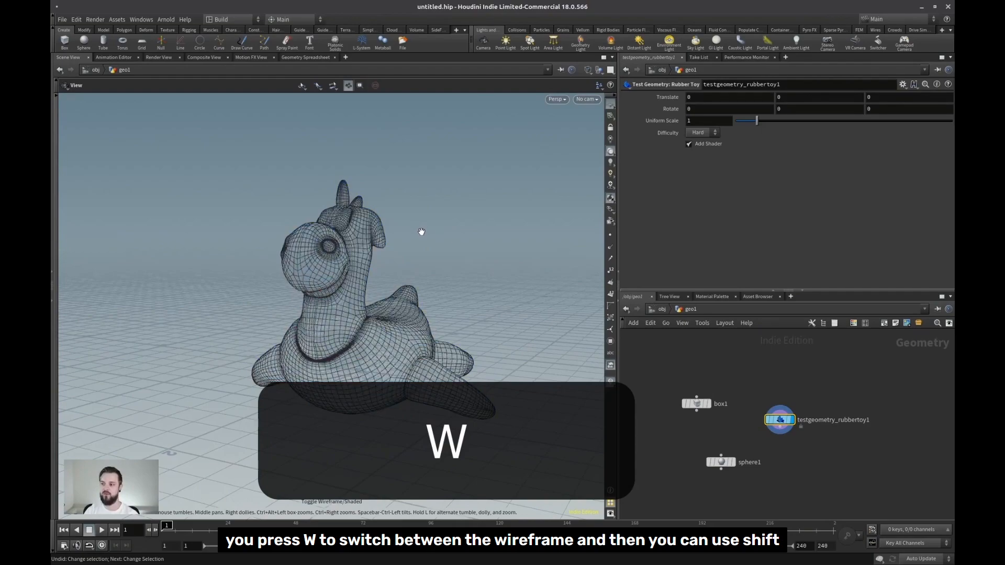
key(w)
key(w)
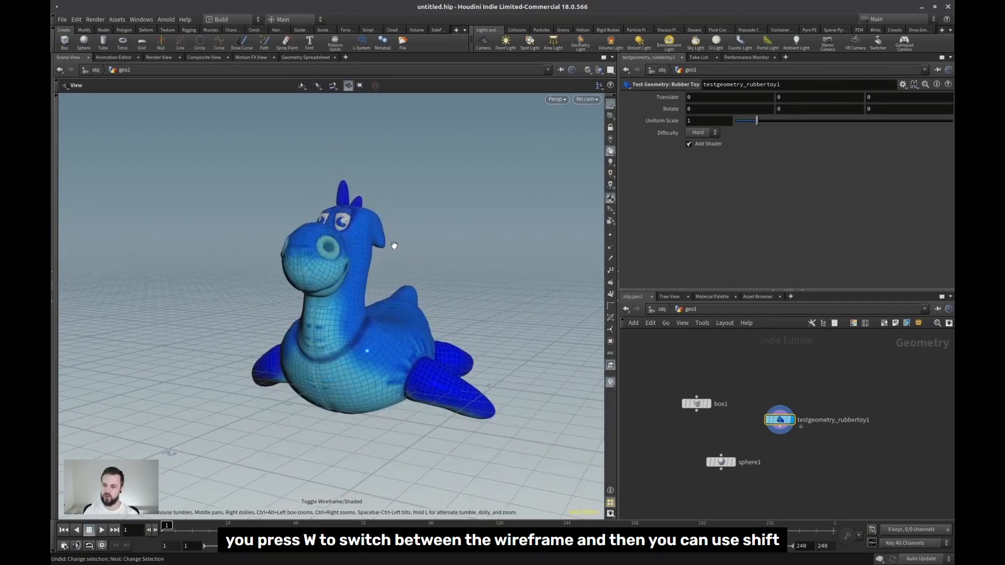
- Toggle the wire overlay on the shaded toy, check the wireframe display once more, and leave the toy shaded without wires
key(shift+w)
key(shift+w)
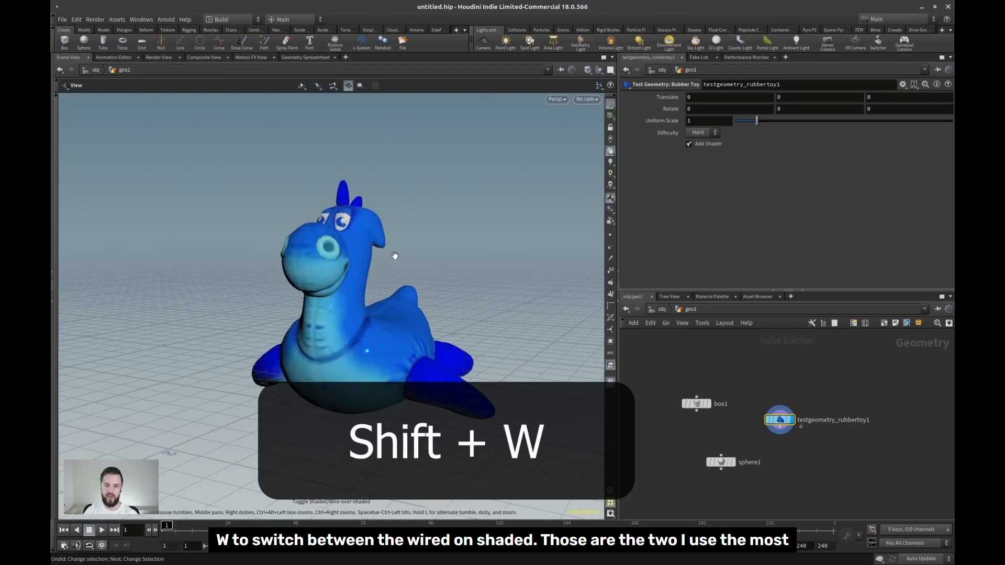
key(shift+w)
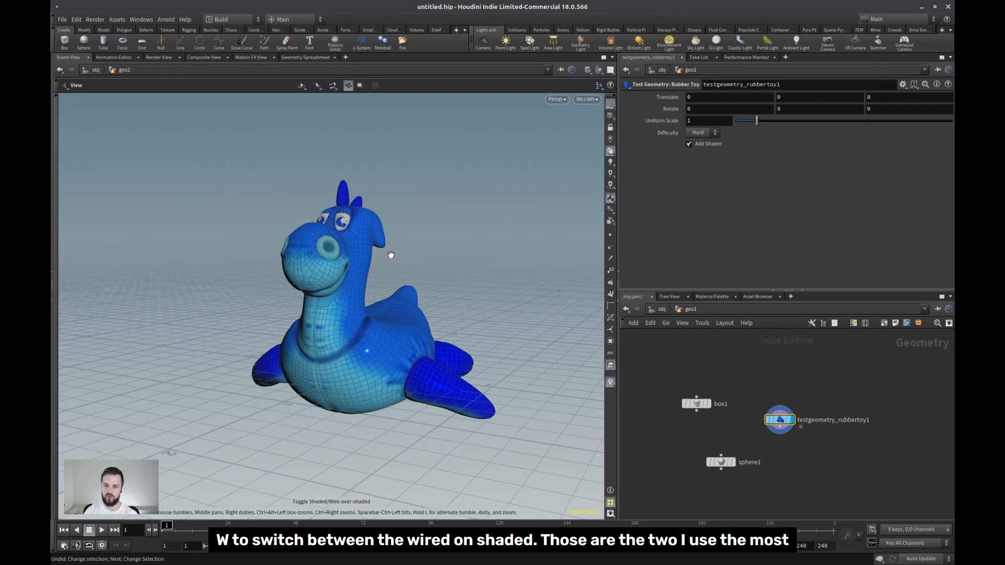
key(w)
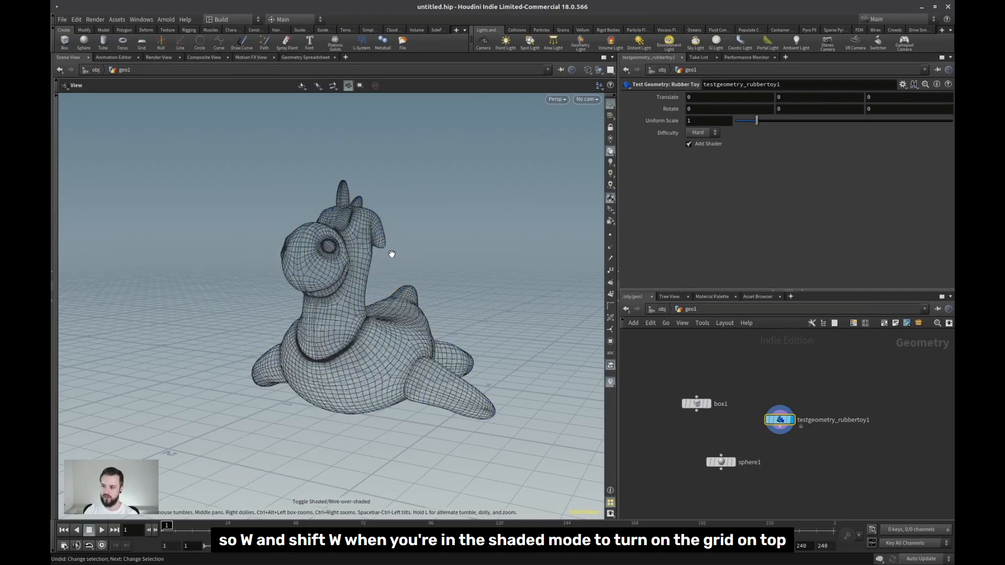
key(w)
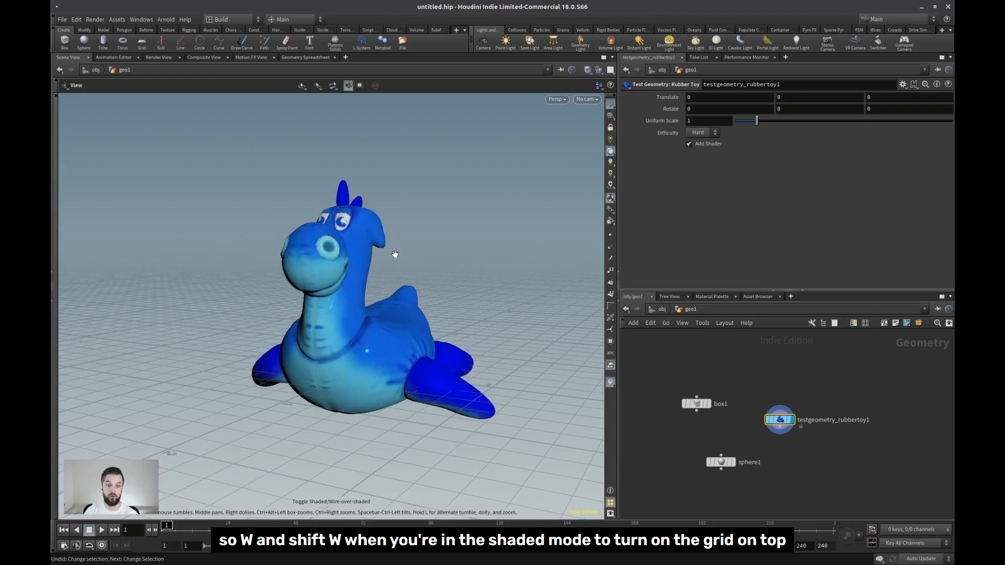
key(shift+w)
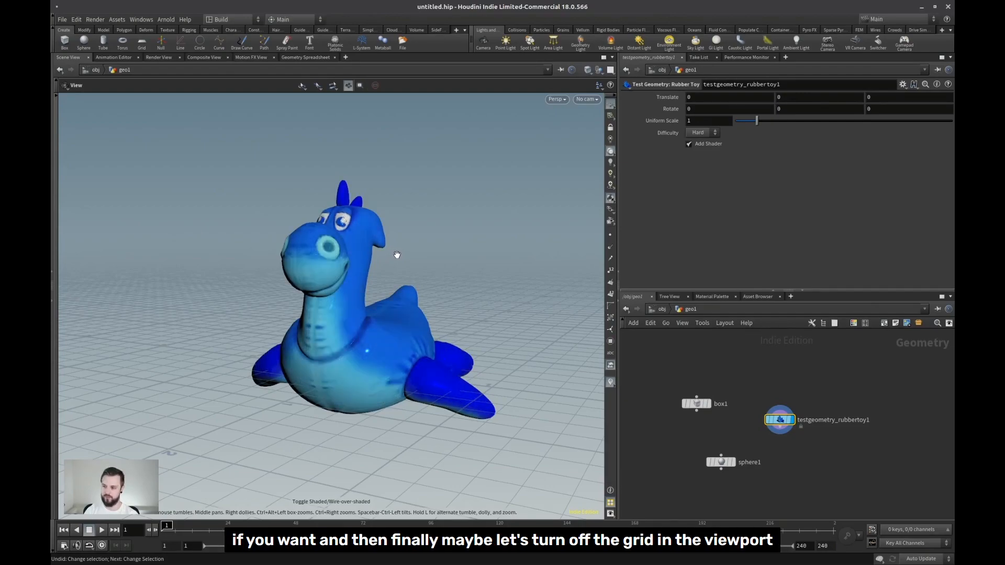
- Toggle the viewport's reference grid off and on, leaving it displayed under the rubber toy
drag(409, 303, 448, 299)
drag(456, 379, 351, 276)
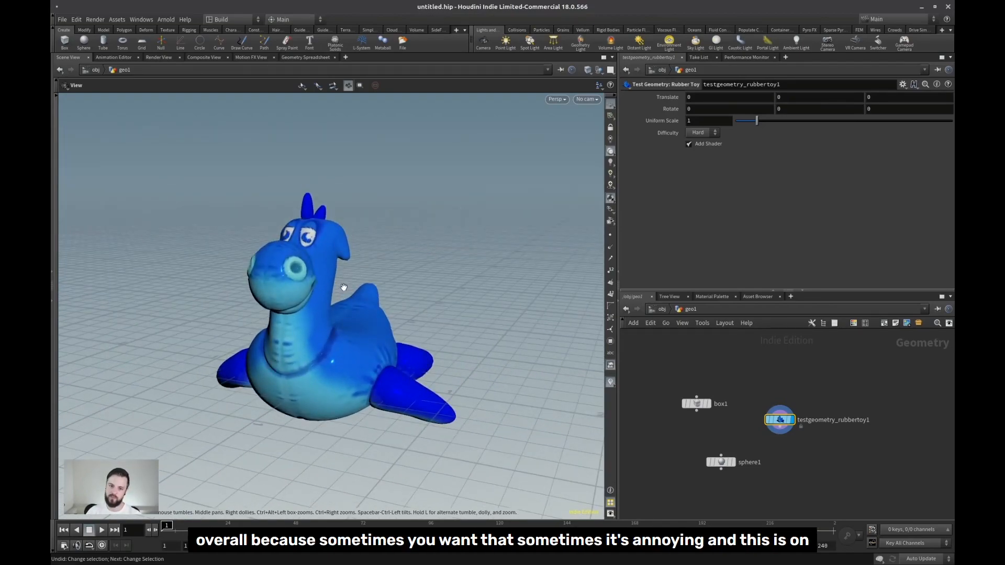
click(611, 105)
click(612, 105)
click(609, 106)
click(610, 106)
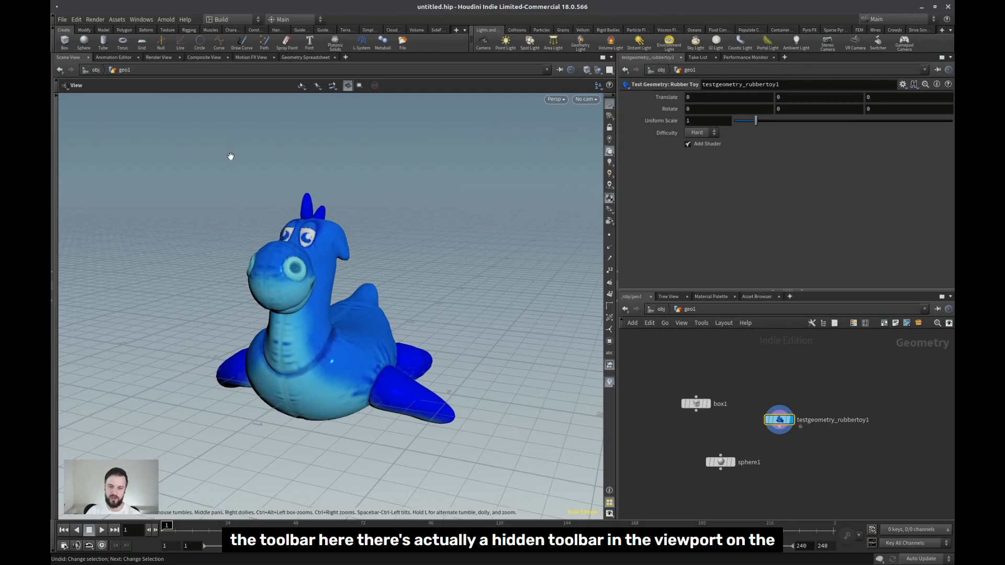
- Reveal the viewport's hidden toolbar of selection and transform tools, and open and collapse the Tree View pane beside it
click(56, 146)
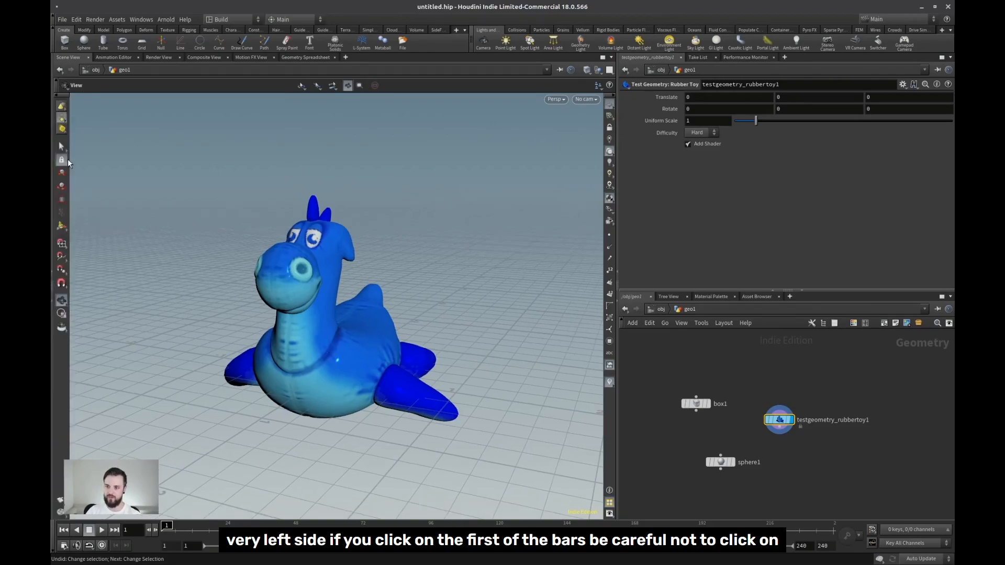
click(52, 206)
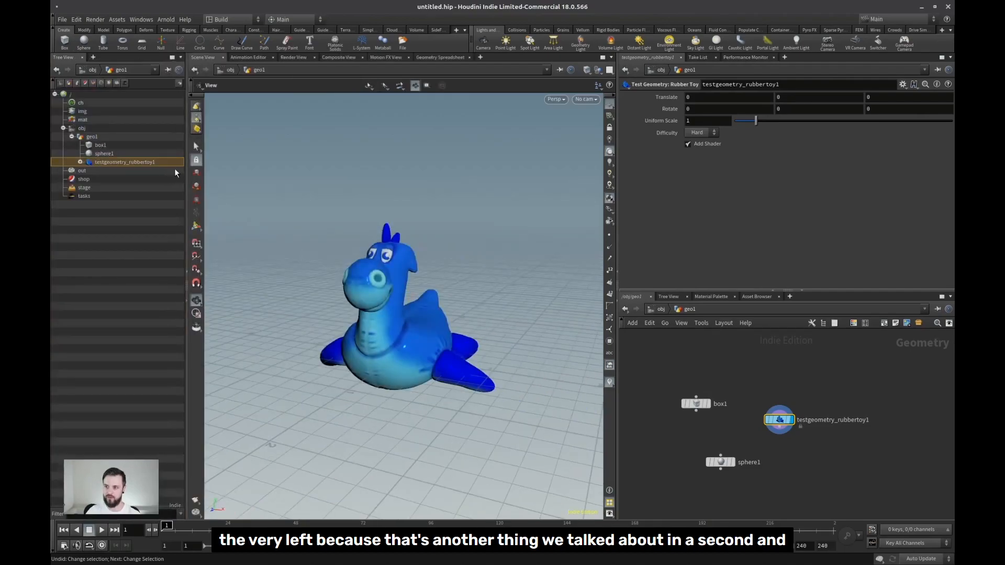
click(184, 274)
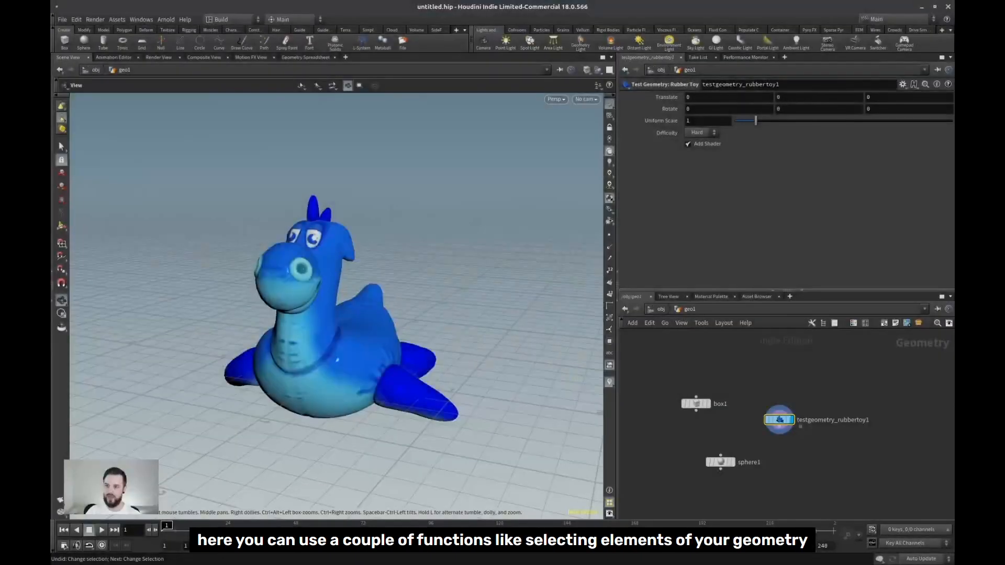
- Activate the Select tool on the rubber toy, followed by the Move, Rotate and Handles tools in turn
right_drag(253, 193, 184, 208)
key(s)
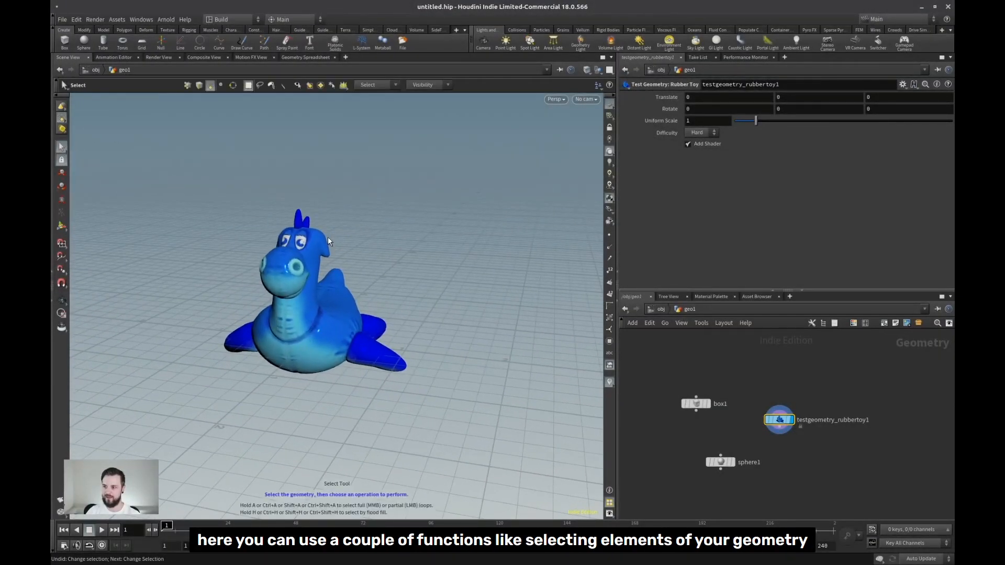
scroll(233, 207, up, 3)
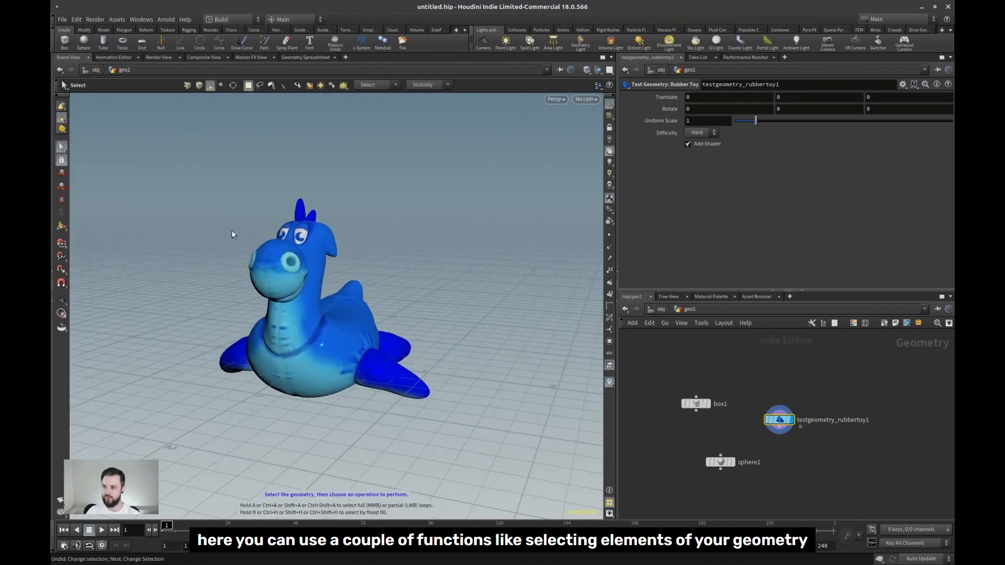
click(61, 174)
click(62, 186)
click(62, 227)
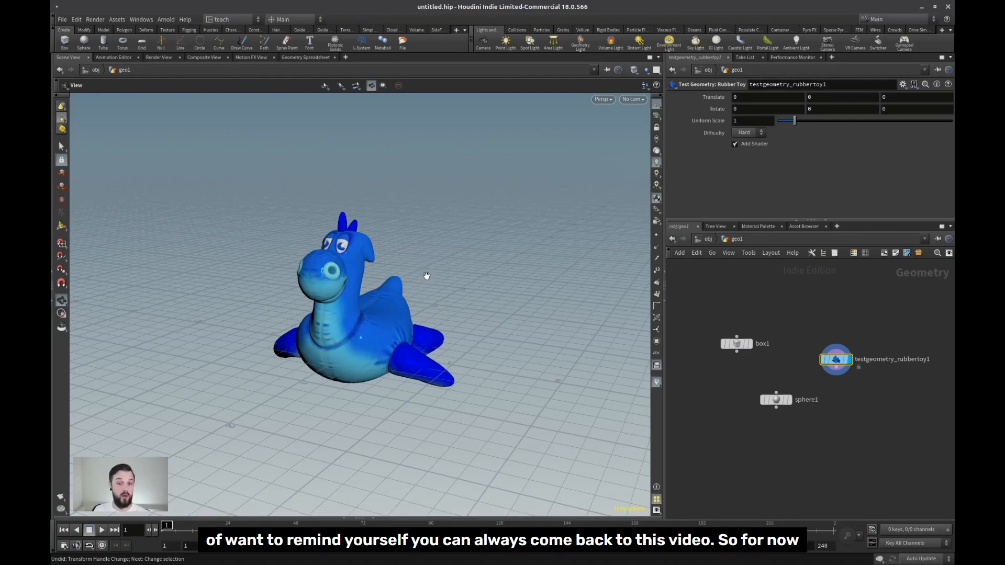
drag(388, 243, 482, 222)
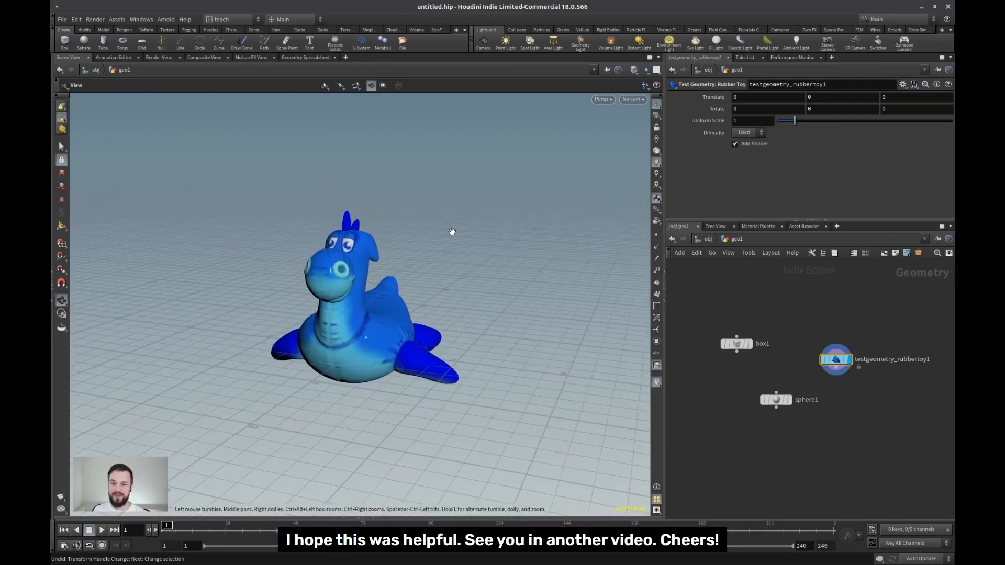